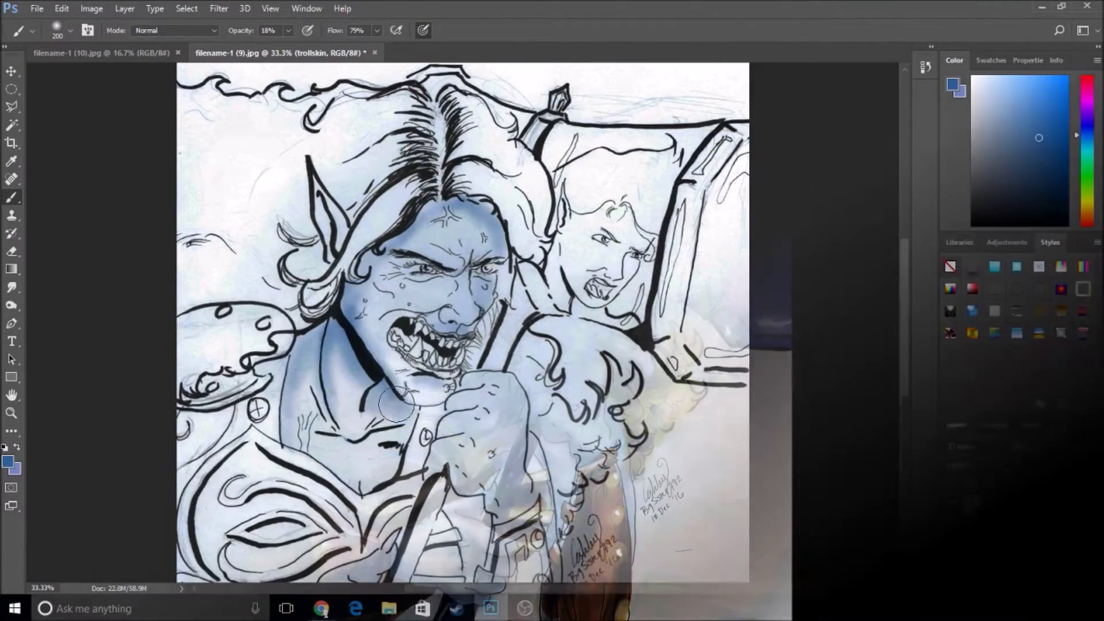
Paint darker blue shading over the troll's arm, chest, neck shadow, fist and forearm.
scroll(759, 396, down, 3)
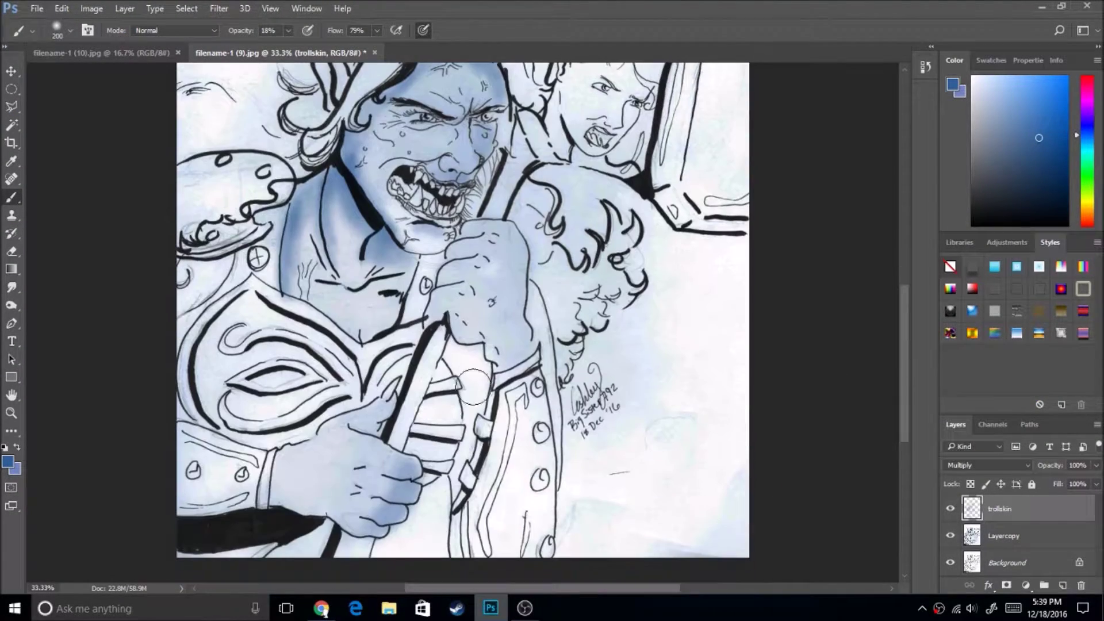
mouse_move(454, 359)
mouse_down()
mouse_move(469, 414)
mouse_move(463, 345)
mouse_up()
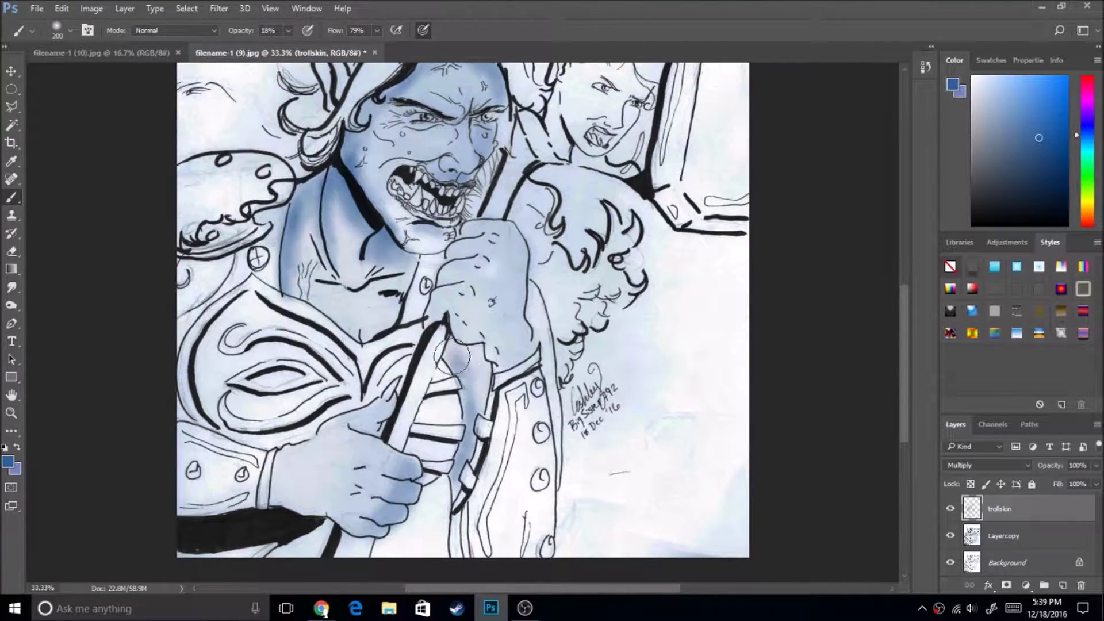
drag(387, 318, 406, 296)
mouse_move(282, 488)
mouse_down()
mouse_move(374, 529)
mouse_move(396, 472)
mouse_move(359, 452)
mouse_up()
mouse_move(469, 316)
mouse_down()
mouse_move(463, 259)
mouse_move(506, 363)
mouse_move(494, 426)
mouse_move(460, 496)
mouse_up()
mouse_move(521, 282)
mouse_down()
mouse_move(552, 414)
mouse_move(549, 488)
mouse_up()
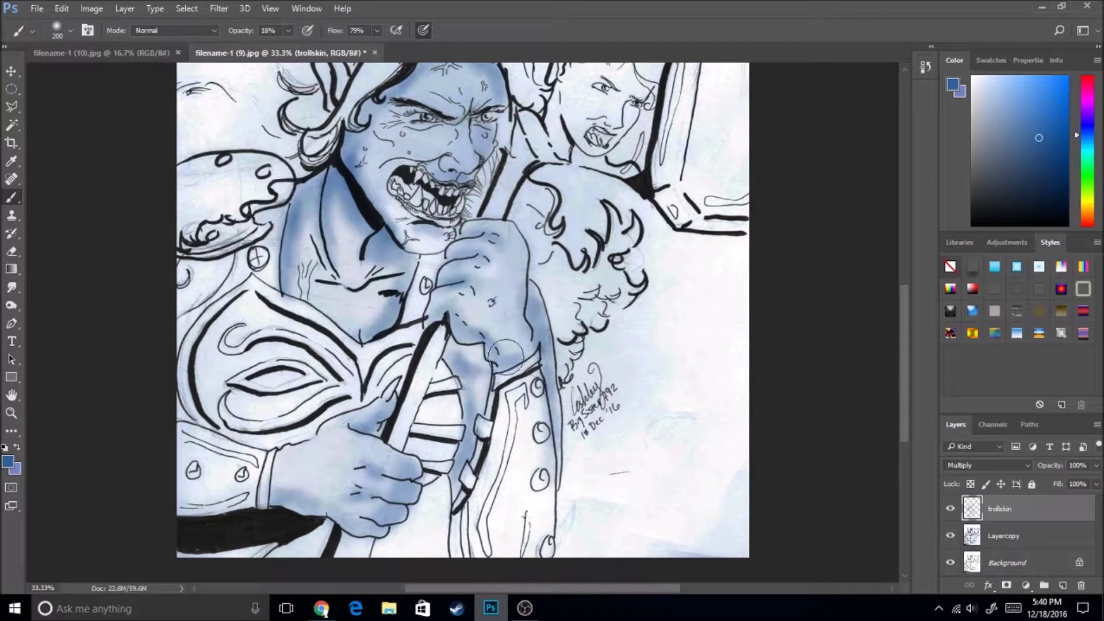
drag(443, 330, 483, 426)
drag(448, 351, 467, 387)
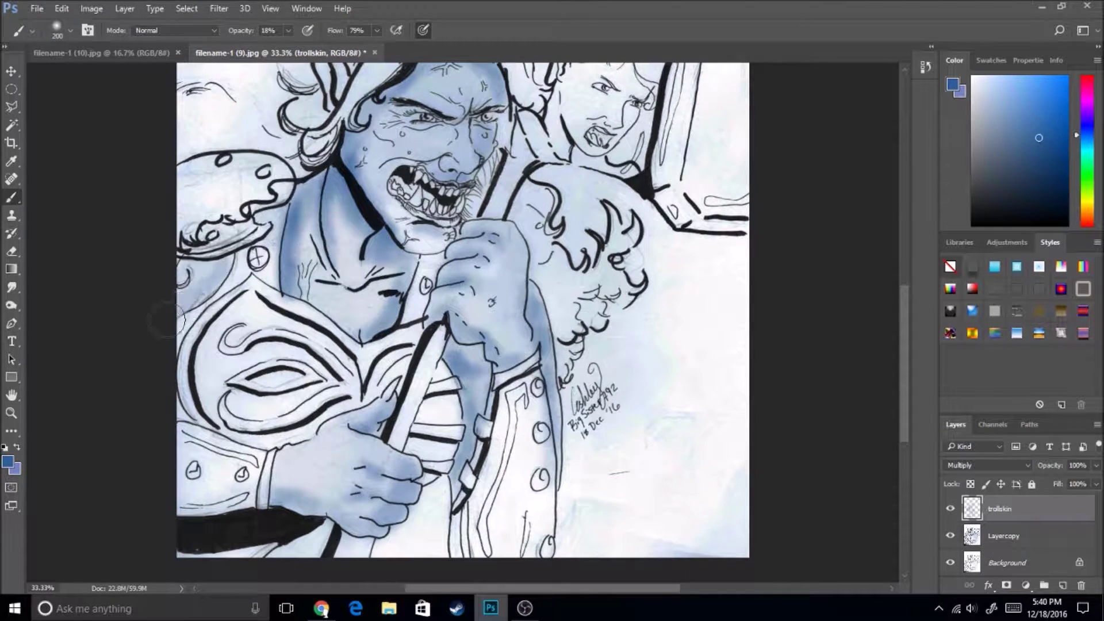
Shade the troll's chin, jaw, cheeks, mouth, brow and eyes in darker blue.
scroll(305, 325, up, 3)
drag(403, 328, 451, 362)
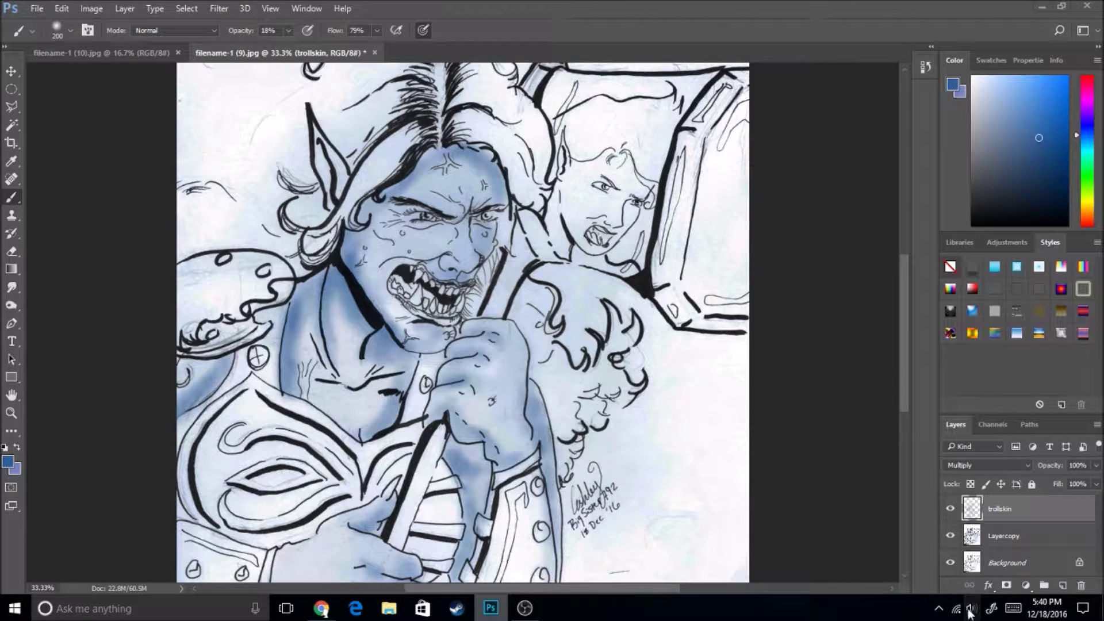
mouse_move(403, 327)
mouse_down()
mouse_move(453, 333)
mouse_move(396, 259)
mouse_move(460, 270)
mouse_move(460, 207)
mouse_up()
mouse_move(391, 218)
mouse_down()
mouse_move(483, 229)
mouse_move(374, 207)
mouse_move(351, 299)
mouse_up()
mouse_move(323, 144)
mouse_down()
mouse_move(346, 204)
mouse_move(402, 115)
mouse_up()
scroll(403, 172, up, 3)
drag(437, 161, 402, 322)
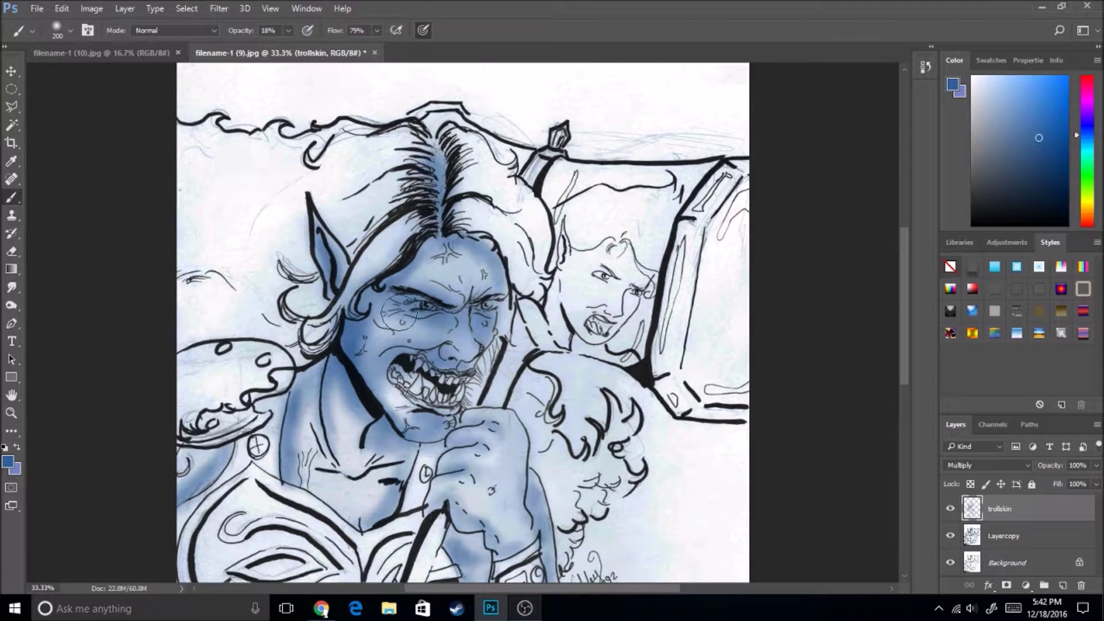
drag(357, 288, 403, 357)
drag(351, 322, 437, 392)
mouse_move(402, 352)
mouse_down()
mouse_move(454, 323)
mouse_move(374, 288)
mouse_move(440, 155)
mouse_up()
drag(420, 242, 463, 311)
mouse_move(495, 276)
mouse_down()
mouse_move(477, 345)
mouse_move(414, 460)
mouse_move(333, 467)
mouse_move(368, 449)
mouse_move(402, 368)
mouse_up()
Deepen blue shading on the lower hand, shoulder, neck, chin and nose, then add a hair layer.
scroll(402, 363, down, 2)
mouse_move(472, 381)
mouse_down()
mouse_move(483, 414)
mouse_move(448, 460)
mouse_move(489, 512)
mouse_move(454, 540)
mouse_up()
scroll(896, 349, down, 4)
mouse_move(334, 409)
mouse_down()
mouse_move(385, 437)
mouse_move(391, 500)
mouse_move(345, 500)
mouse_move(362, 449)
mouse_up()
mouse_move(362, 532)
mouse_down()
mouse_move(282, 501)
mouse_move(314, 440)
mouse_move(267, 495)
mouse_up()
drag(207, 258, 218, 313)
mouse_move(288, 282)
mouse_down()
mouse_move(344, 187)
mouse_move(368, 253)
mouse_move(299, 276)
mouse_move(353, 333)
mouse_move(300, 288)
mouse_up()
scroll(911, 291, up, 4)
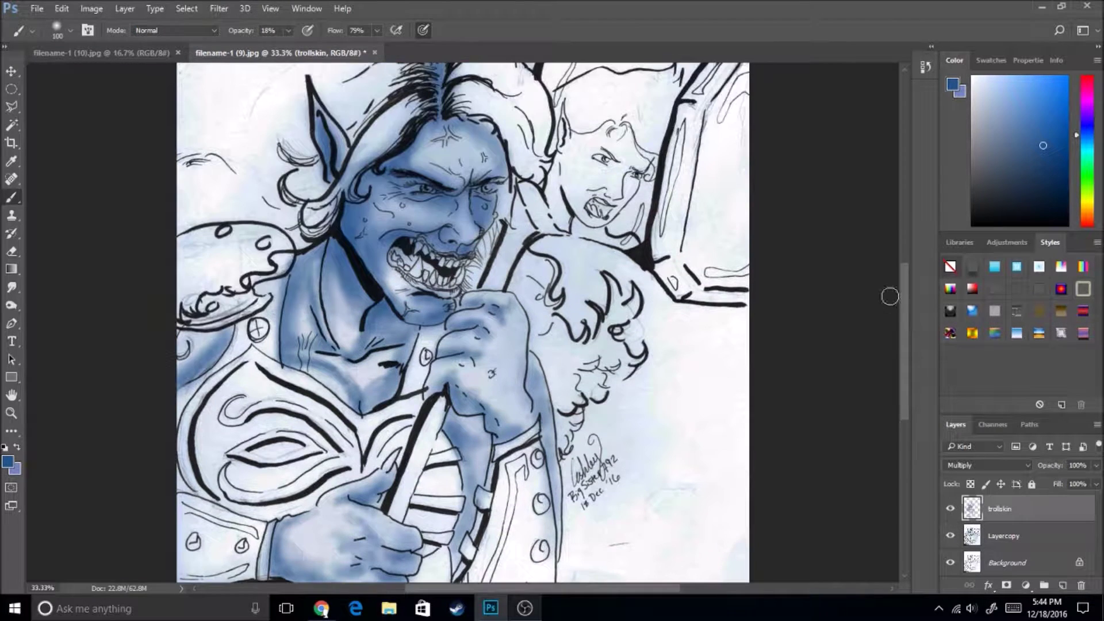
drag(392, 391, 426, 335)
drag(446, 264, 481, 277)
click(1063, 585)
double_click(1000, 509)
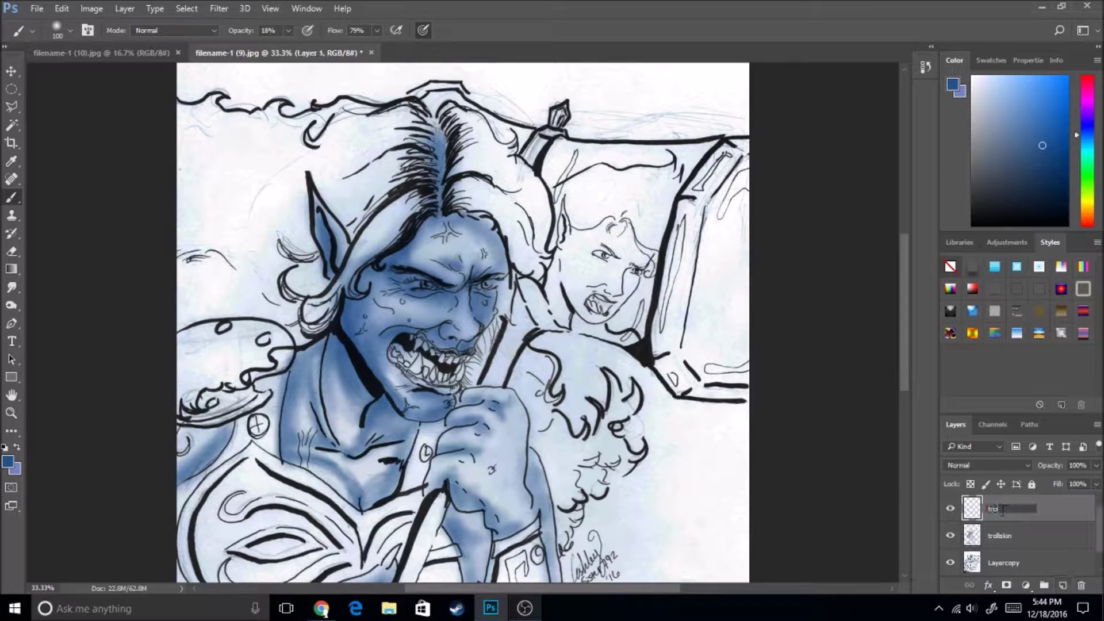
Name the layer 'trollhair' and paint orange hair on it in Multiply, beneath the skin layer.
text(trollhair)
drag(1091, 201, 1091, 220)
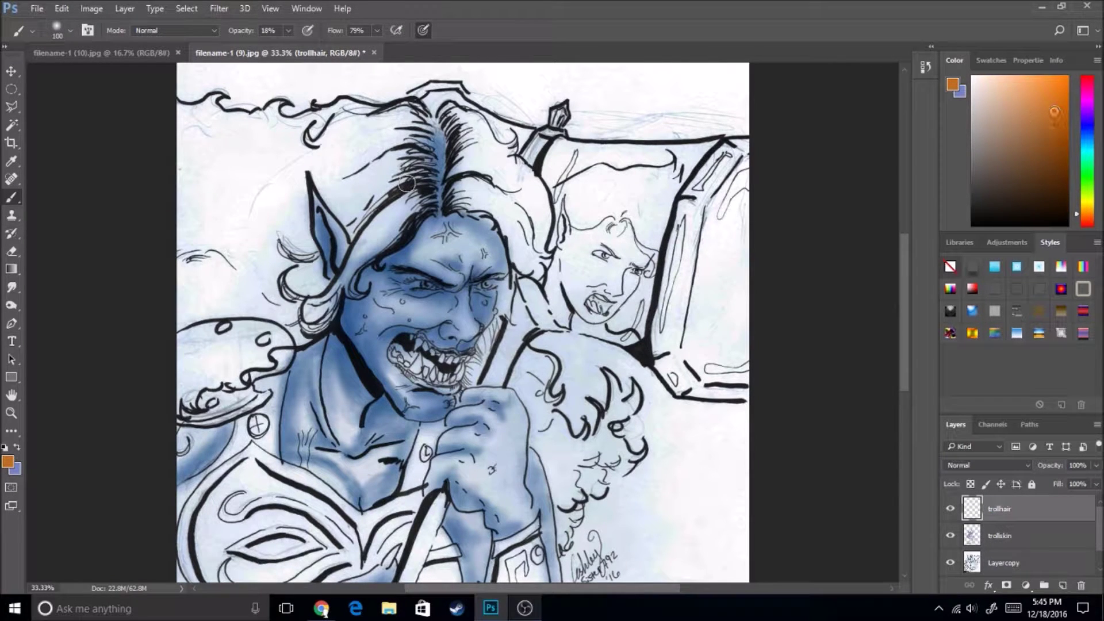
drag(406, 183, 233, 368)
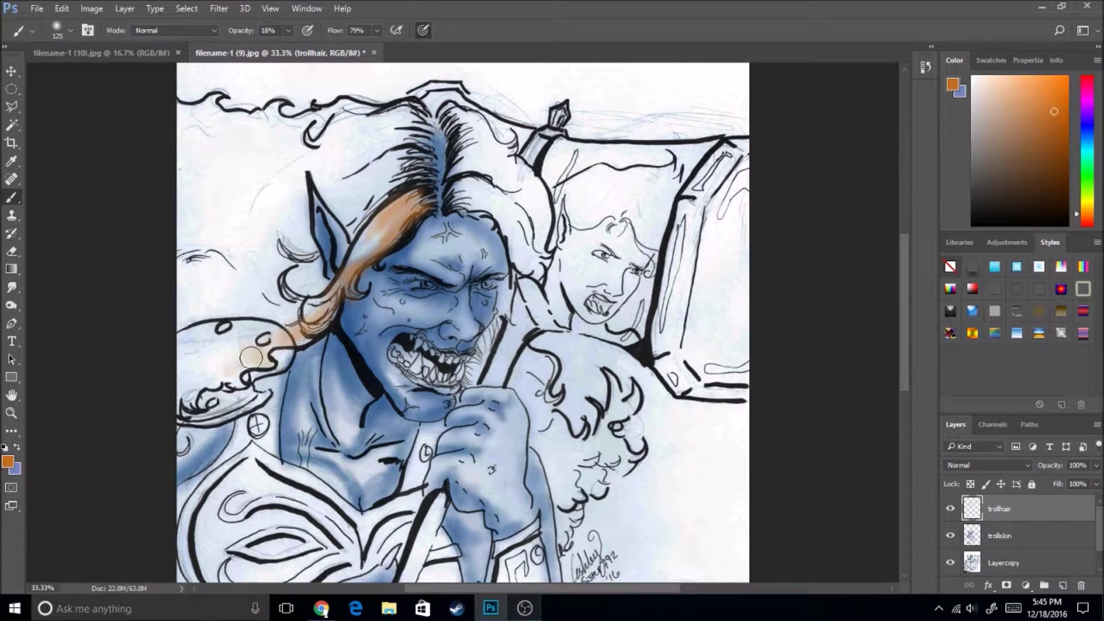
click(1077, 219)
key(bracketright)
key(bracketright)
key(bracketright)
drag(426, 190, 351, 253)
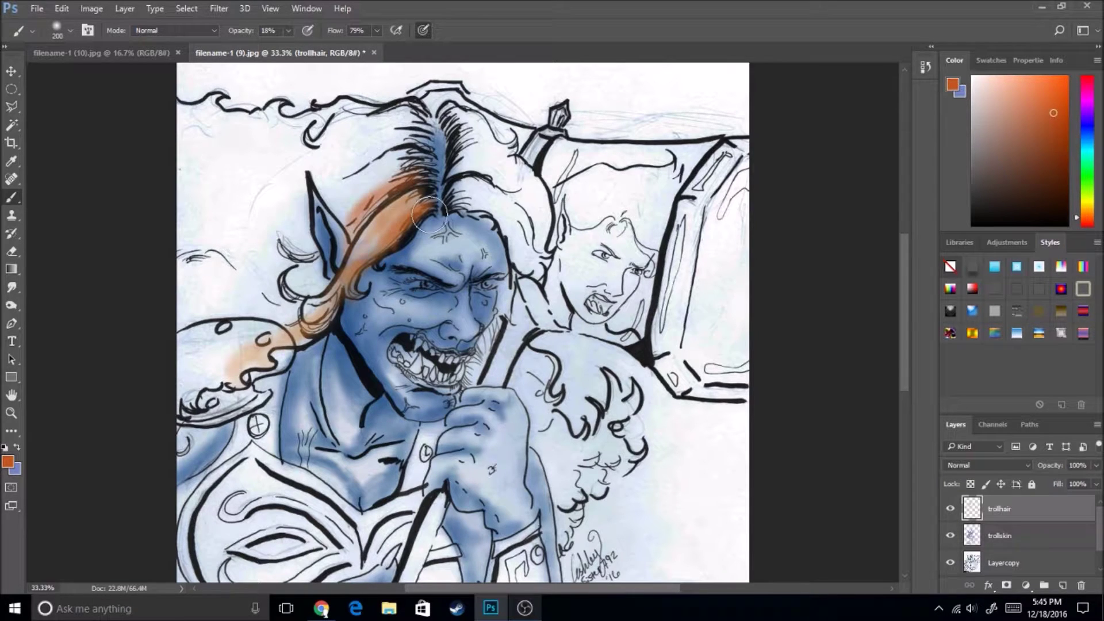
key(ctrl+bracketleft)
key(0)
mouse_move(369, 205)
mouse_down()
mouse_move(403, 144)
mouse_move(328, 173)
mouse_up()
key(shift+alt+m)
mouse_move(322, 127)
mouse_down()
mouse_move(212, 107)
mouse_move(190, 449)
mouse_move(322, 231)
mouse_move(230, 299)
mouse_up()
mouse_move(518, 173)
mouse_down()
mouse_move(460, 144)
mouse_move(529, 247)
mouse_move(543, 446)
mouse_move(632, 471)
mouse_up()
Hide trollhair and paint yellow hair on a new Multiply Layer 1.
drag(506, 322, 461, 379)
click(951, 535)
click(1062, 585)
click(1087, 203)
click(1042, 112)
click(985, 464)
click(977, 229)
mouse_move(414, 184)
mouse_down()
mouse_move(368, 241)
mouse_move(289, 203)
mouse_move(218, 357)
mouse_move(207, 115)
mouse_move(258, 172)
mouse_move(365, 137)
mouse_move(488, 190)
mouse_move(529, 270)
mouse_move(527, 262)
mouse_move(570, 415)
mouse_move(535, 248)
mouse_up()
Compare the yellow and orange hair layers by toggling visibility, leaving trollhair hidden.
scroll(517, 259, down, 3)
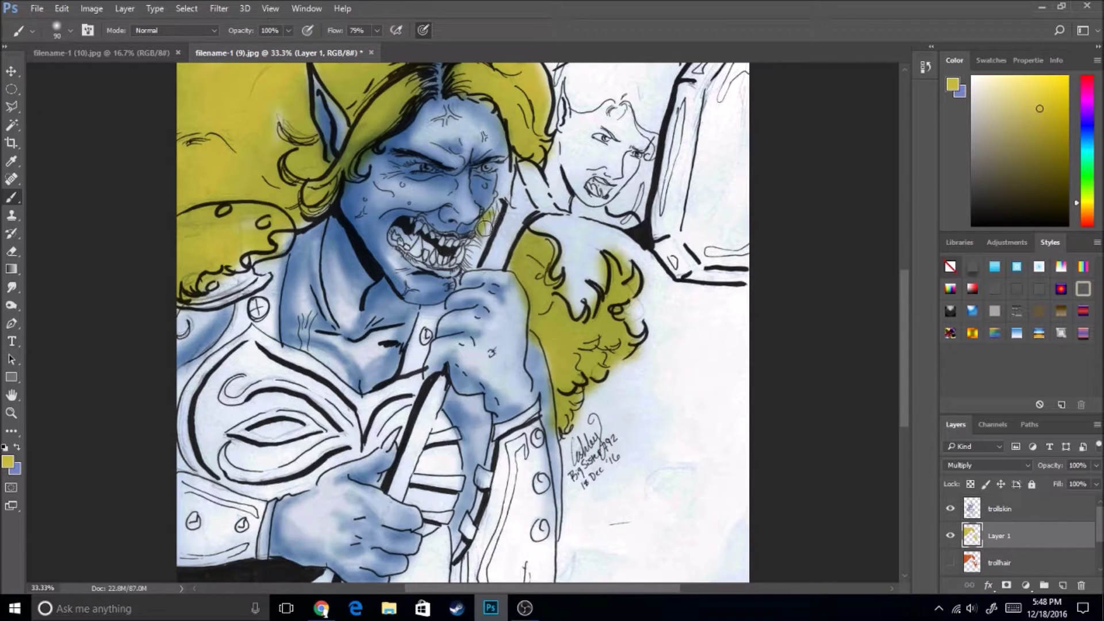
scroll(489, 230, up, 3)
click(950, 563)
click(951, 535)
click(951, 562)
click(951, 536)
With a size-150 brush, paint orange and yellow-orange strokes and darker strands through the hair.
click(1084, 208)
key(bracketright)
key(bracketright)
key(bracketright)
mouse_move(337, 273)
mouse_down()
mouse_move(403, 199)
mouse_move(294, 124)
mouse_move(258, 374)
mouse_move(468, 143)
mouse_move(500, 368)
mouse_move(610, 471)
mouse_move(564, 546)
mouse_up()
mouse_move(282, 276)
mouse_down()
mouse_move(270, 305)
mouse_move(192, 233)
mouse_move(311, 172)
mouse_move(201, 124)
mouse_move(402, 241)
mouse_move(458, 134)
mouse_move(397, 239)
mouse_move(380, 150)
mouse_move(486, 368)
mouse_move(558, 451)
mouse_move(621, 414)
mouse_move(569, 547)
mouse_up()
mouse_move(569, 547)
mouse_down()
mouse_move(288, 313)
mouse_move(190, 346)
mouse_move(290, 201)
mouse_move(396, 124)
mouse_move(160, 128)
mouse_move(322, 196)
mouse_move(171, 400)
mouse_move(305, 178)
mouse_up()
Set the brush to size 90 at 37% opacity and deepen the left hair golden-brown.
key(bracketleft)
key(bracketleft)
key(bracketleft)
click(173, 30)
key(3)
key(7)
click(70, 30)
key(Return)
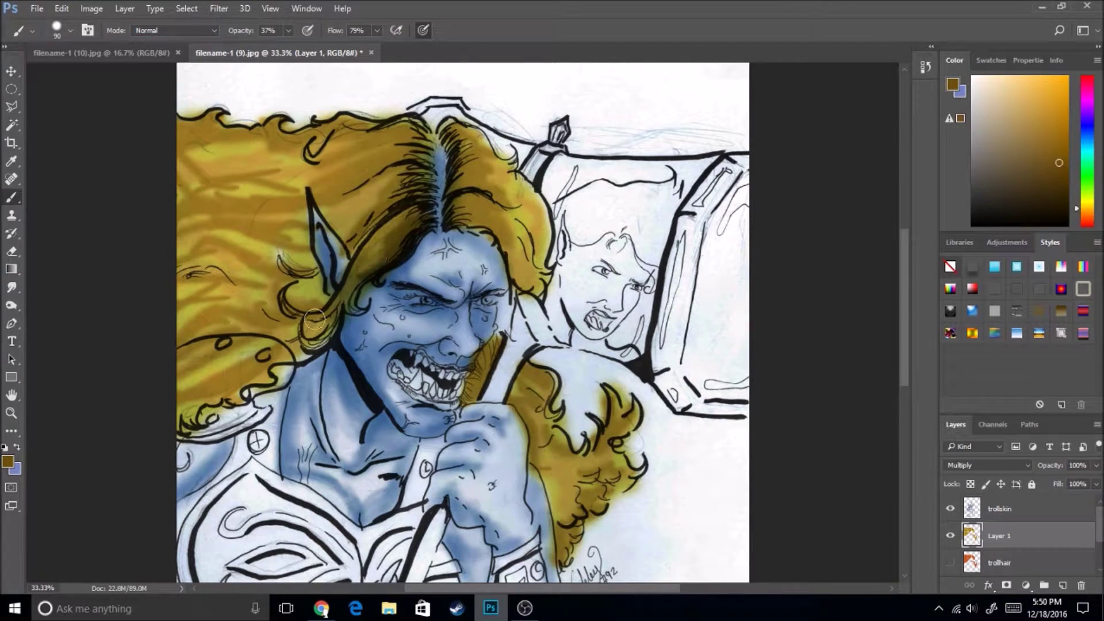
mouse_move(271, 374)
mouse_down()
mouse_move(190, 345)
mouse_move(299, 271)
mouse_move(190, 241)
mouse_move(256, 183)
mouse_up()
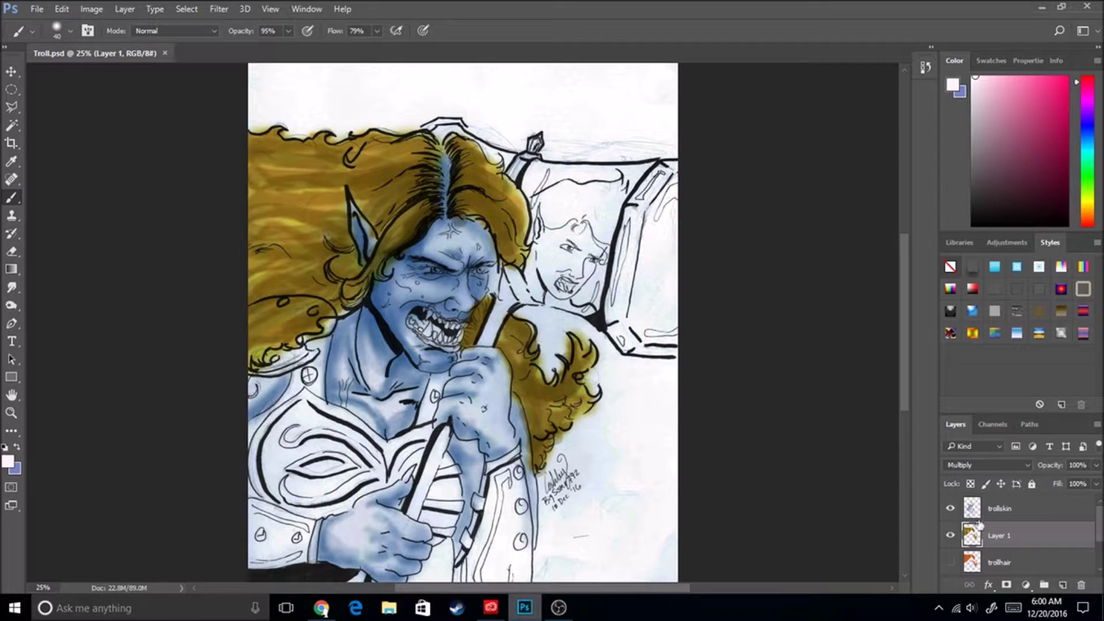
Add Layer 2 and set a hard round size-60 black brush at 16% opacity.
key(ctrl+shift+alt+n)
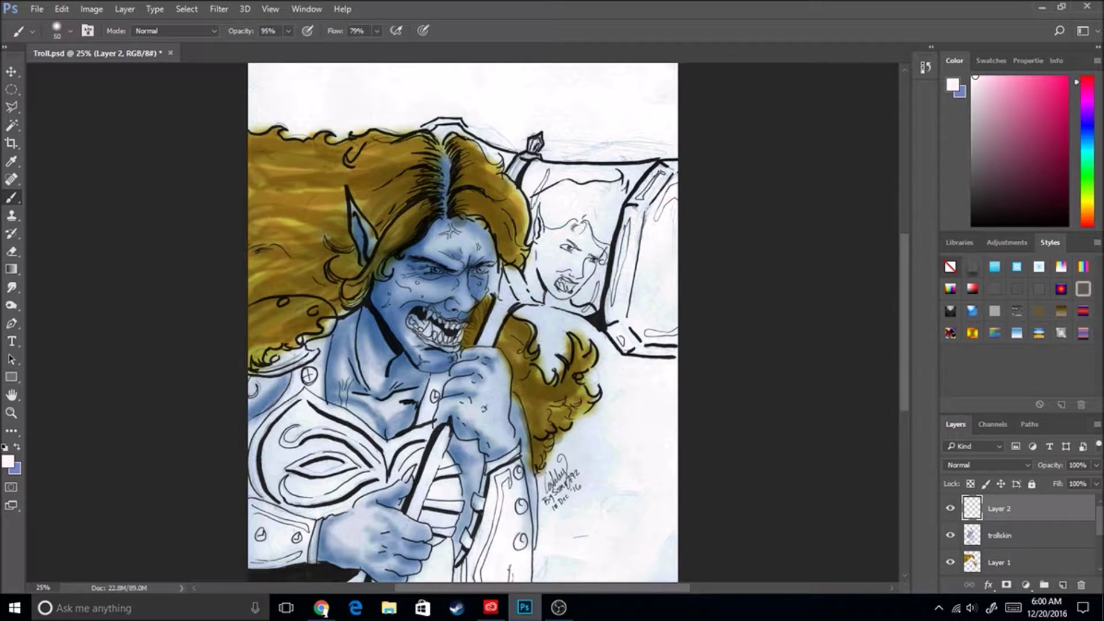
click(1089, 214)
click(1028, 155)
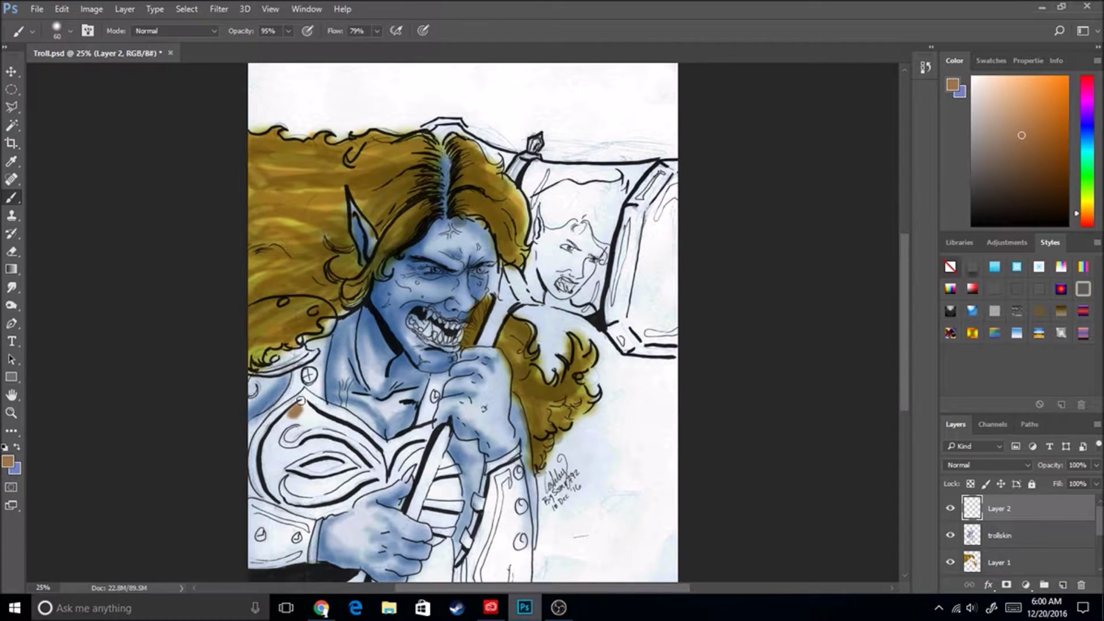
click(68, 31)
click(234, 301)
click(973, 223)
drag(288, 30, 237, 50)
Shade the armour oval's arcs and edges and the wrist band in faint grey.
drag(272, 424, 271, 473)
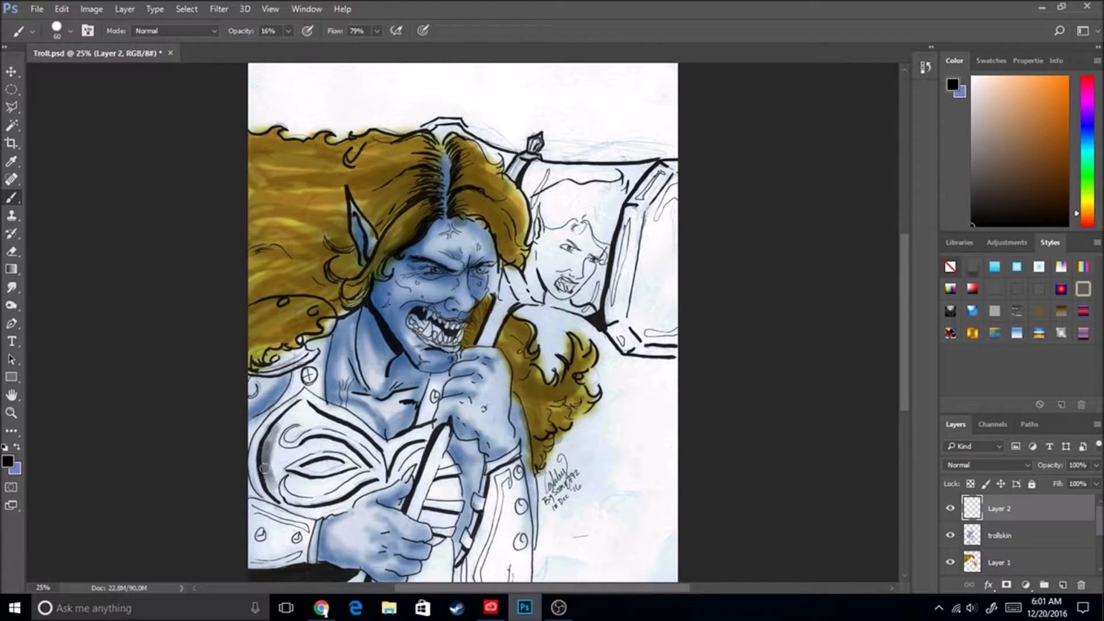
mouse_move(345, 509)
mouse_down()
mouse_move(285, 517)
mouse_move(356, 470)
mouse_up()
drag(276, 452, 377, 467)
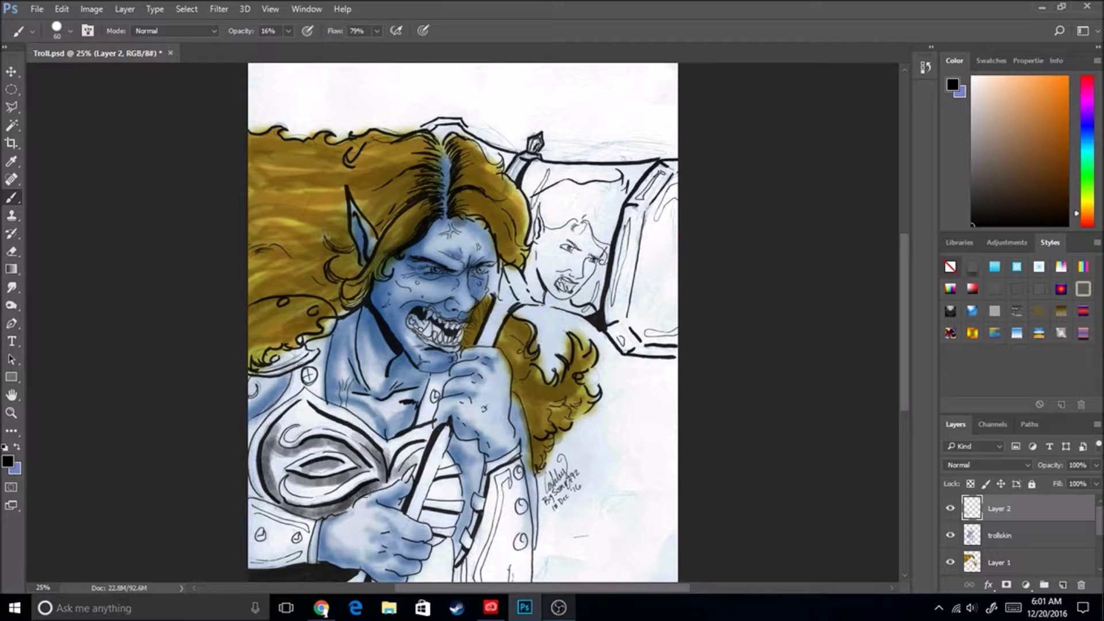
mouse_move(264, 477)
mouse_down()
mouse_move(305, 518)
mouse_move(266, 465)
mouse_move(313, 445)
mouse_move(292, 483)
mouse_move(273, 426)
mouse_move(328, 399)
mouse_move(376, 451)
mouse_up()
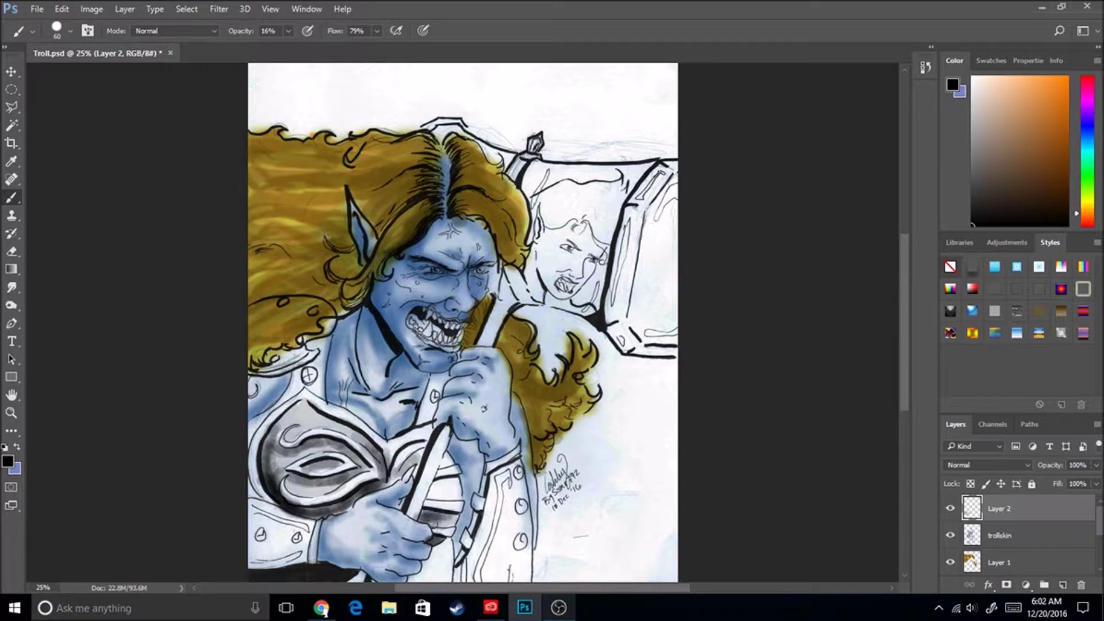
drag(423, 512, 447, 492)
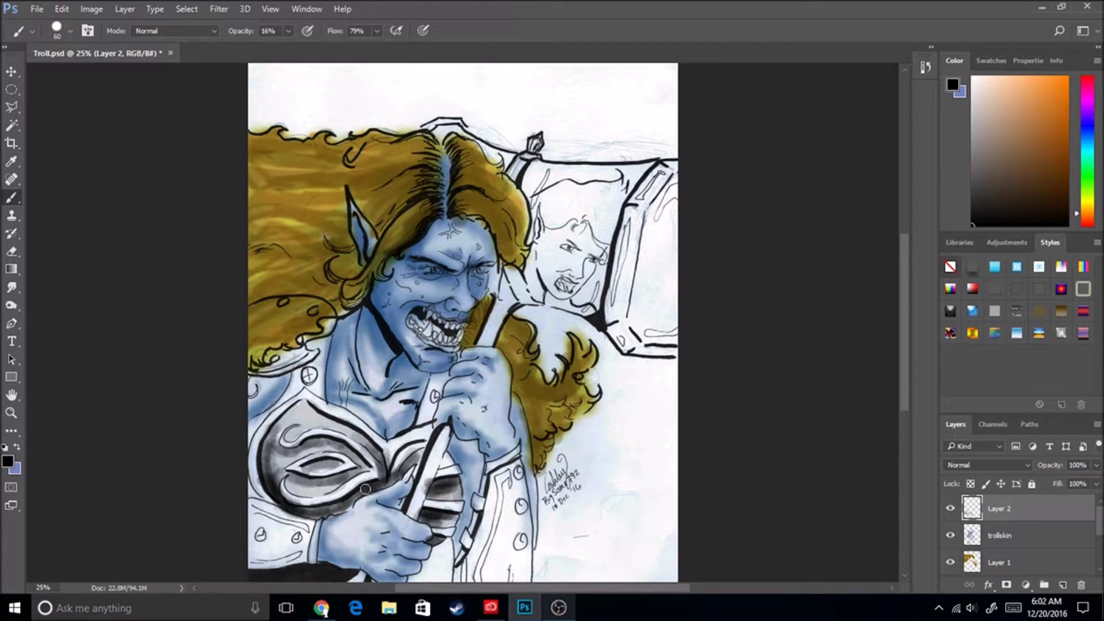
mouse_move(288, 481)
mouse_down()
mouse_move(362, 477)
mouse_move(356, 486)
mouse_move(331, 460)
mouse_move(320, 427)
mouse_move(379, 472)
mouse_move(338, 507)
mouse_up()
mouse_move(269, 479)
mouse_down()
mouse_move(282, 428)
mouse_move(265, 483)
mouse_up()
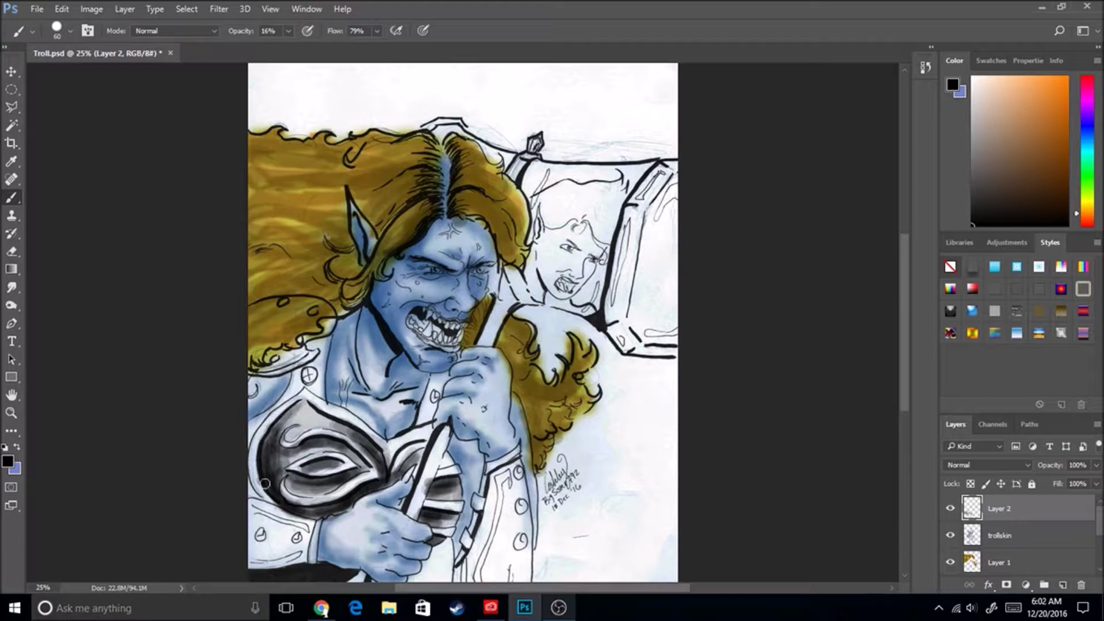
Shade the left shoulder armour and sleeve below the fist, then add Layer 3 with orange-brown.
mouse_move(308, 393)
mouse_down()
mouse_move(253, 440)
mouse_move(330, 328)
mouse_move(271, 374)
mouse_move(316, 351)
mouse_up()
drag(256, 368, 325, 328)
drag(489, 477, 469, 573)
drag(483, 523, 457, 578)
drag(498, 472, 462, 576)
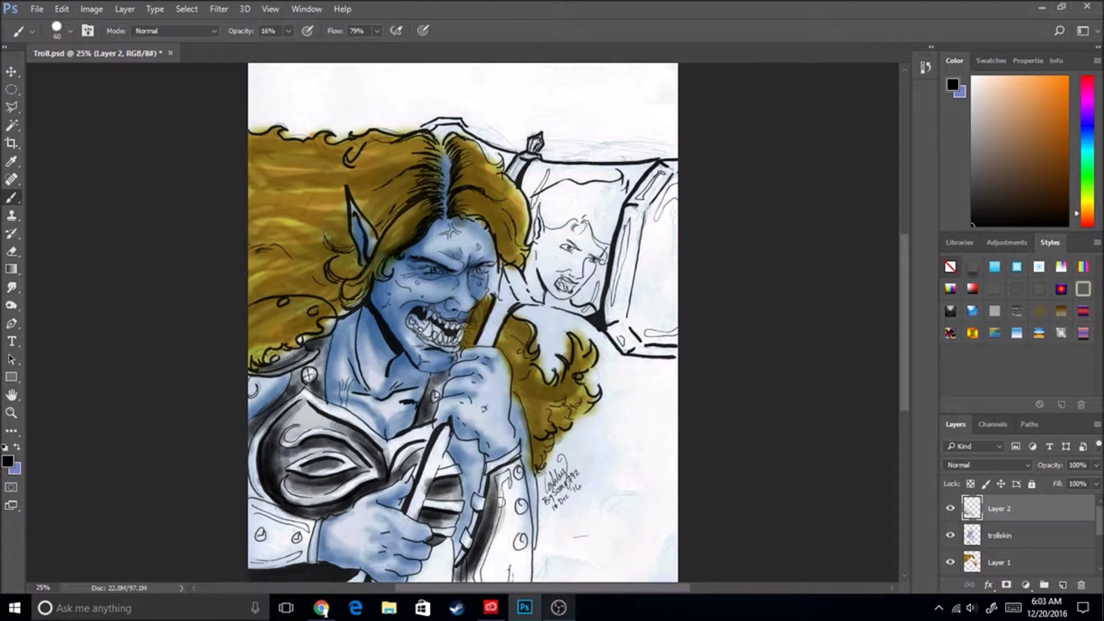
scroll(461, 577, right, 5)
click(1063, 585)
click(1042, 134)
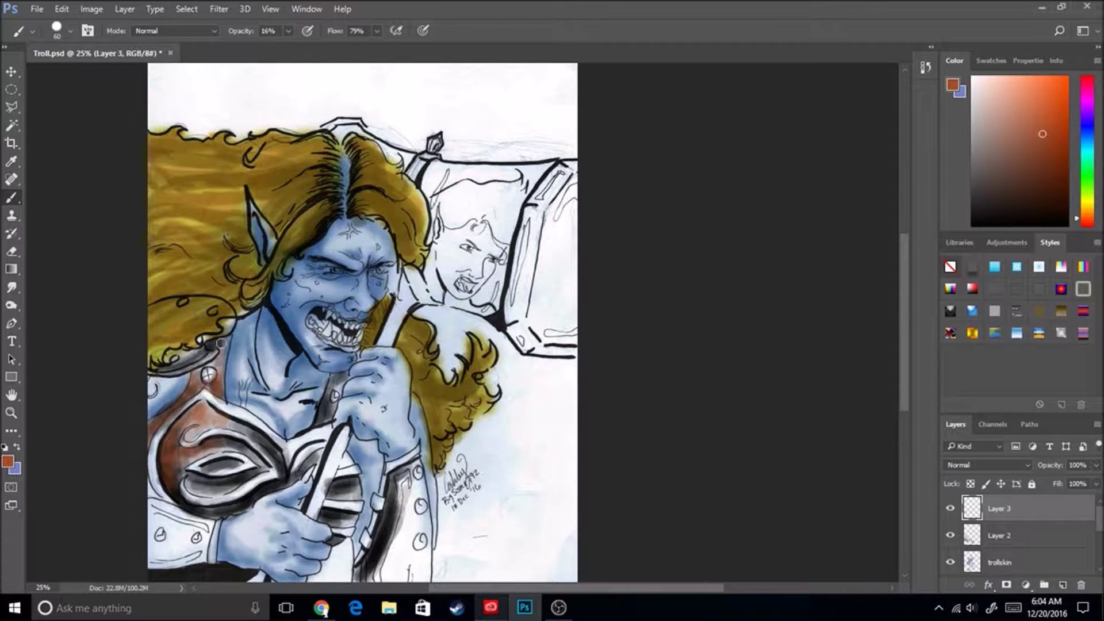
Set Layer 3 to Multiply, darken the armour brown, and raise brush opacity to 97%.
click(1027, 465)
click(969, 231)
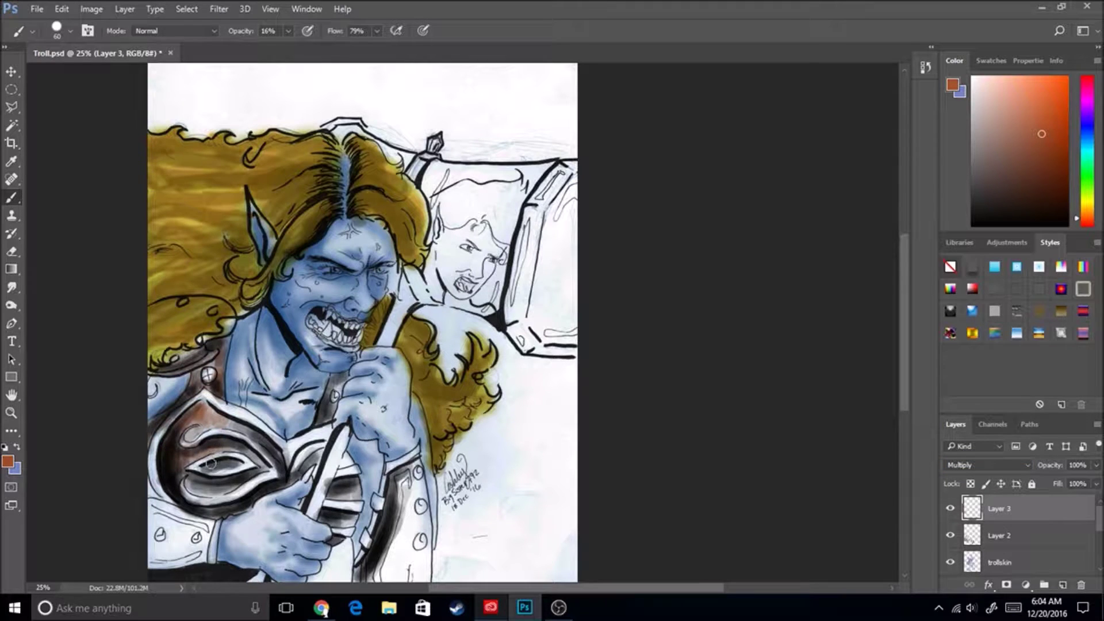
mouse_move(230, 423)
mouse_down()
mouse_move(282, 484)
mouse_move(193, 512)
mouse_move(247, 495)
mouse_move(227, 494)
mouse_up()
click(289, 31)
key(9)
key(7)
Paint the armour's upper-left edge and the straps around the hand brown.
drag(201, 402, 156, 424)
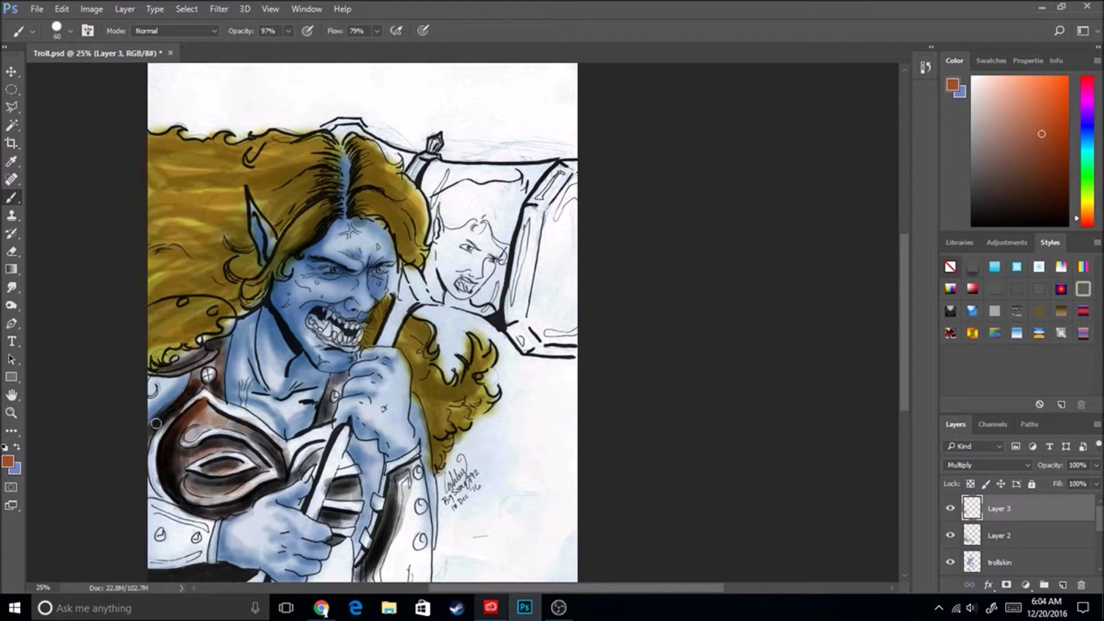
drag(216, 382, 151, 372)
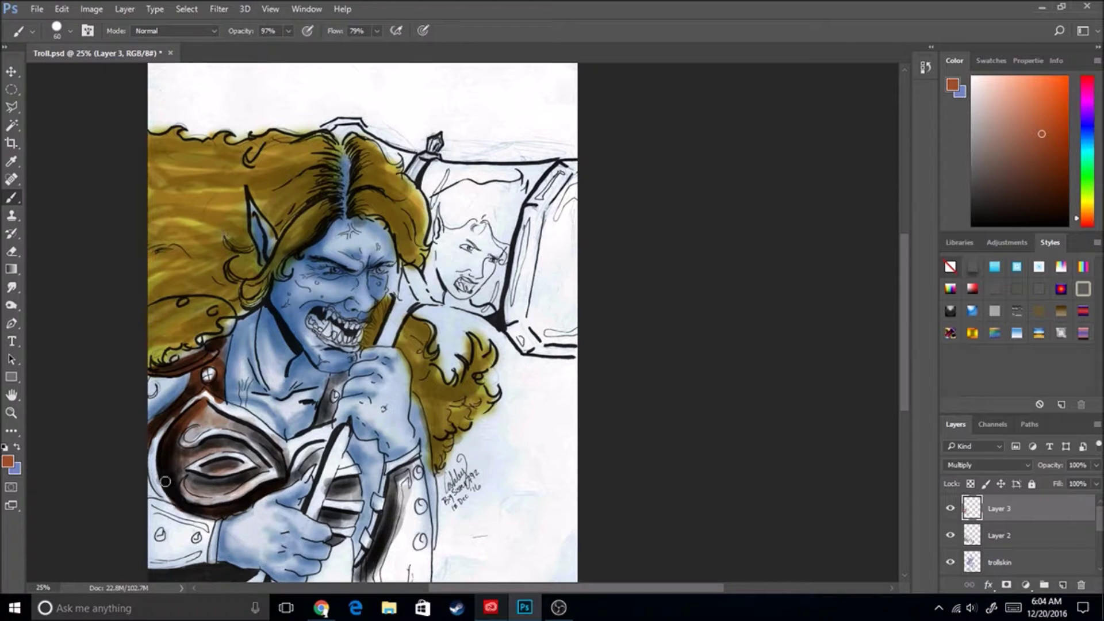
mouse_move(219, 464)
mouse_down()
mouse_move(207, 440)
mouse_move(241, 446)
mouse_up()
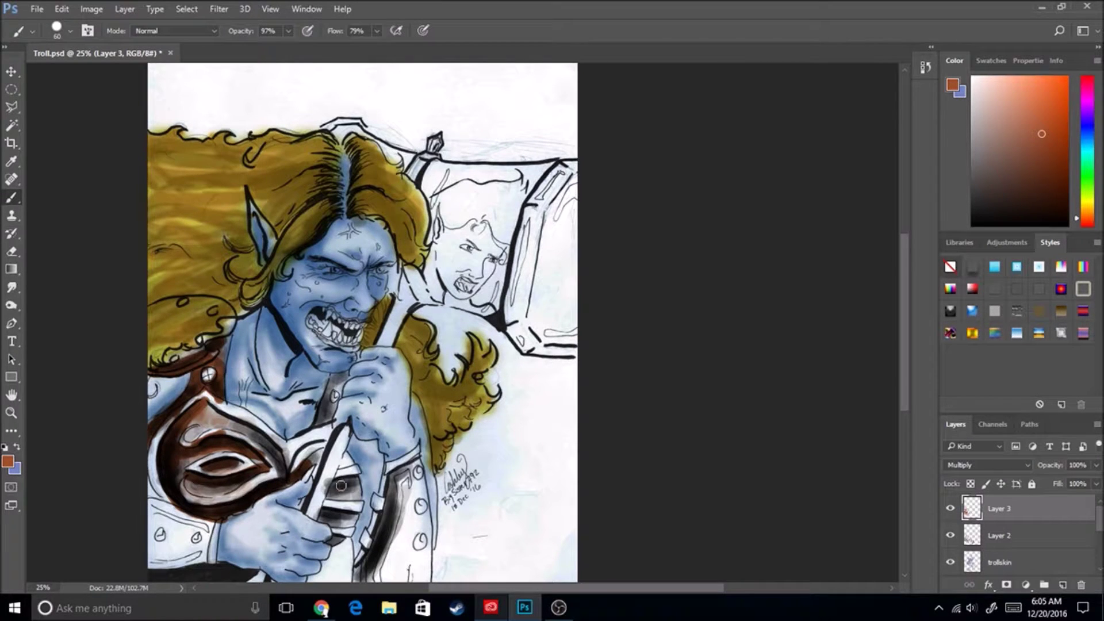
mouse_move(347, 523)
mouse_down()
mouse_move(397, 478)
mouse_move(410, 488)
mouse_move(368, 561)
mouse_move(382, 566)
mouse_up()
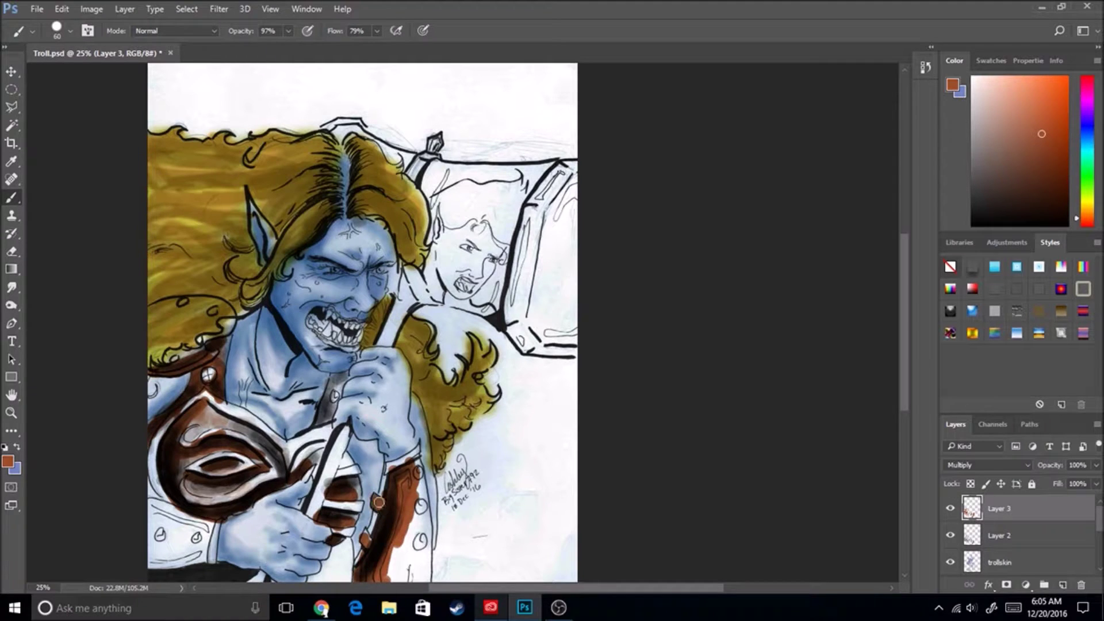
mouse_move(426, 477)
mouse_down()
mouse_move(426, 593)
mouse_move(410, 518)
mouse_up()
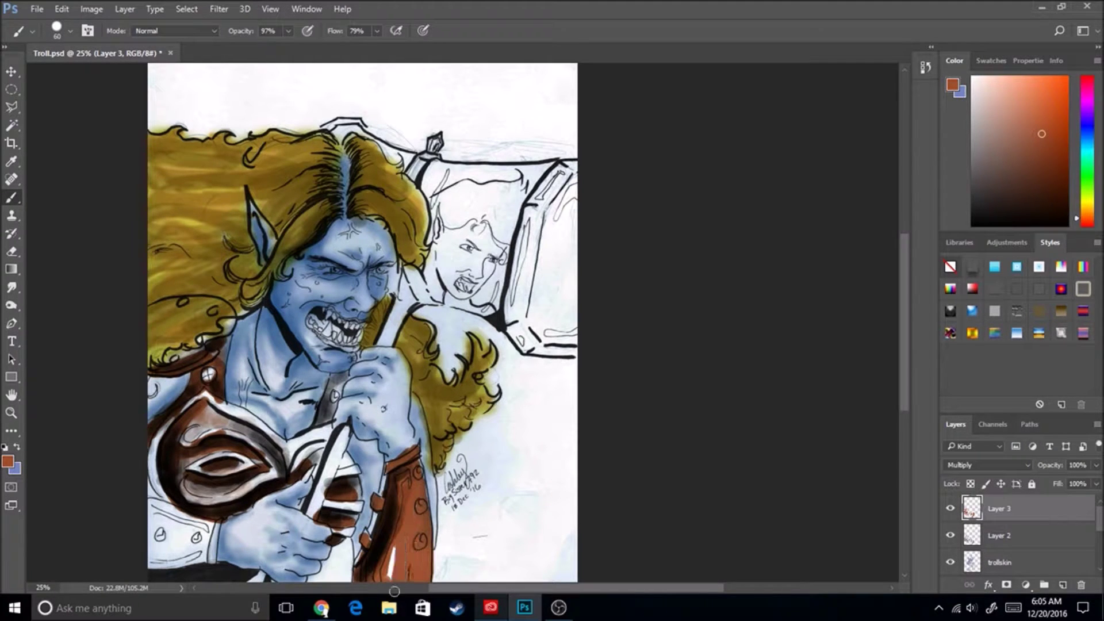
scroll(905, 385, down, 2)
mouse_move(247, 518)
mouse_down()
mouse_move(153, 509)
mouse_move(217, 514)
mouse_move(174, 453)
mouse_move(172, 483)
mouse_move(207, 480)
mouse_move(181, 488)
mouse_up()
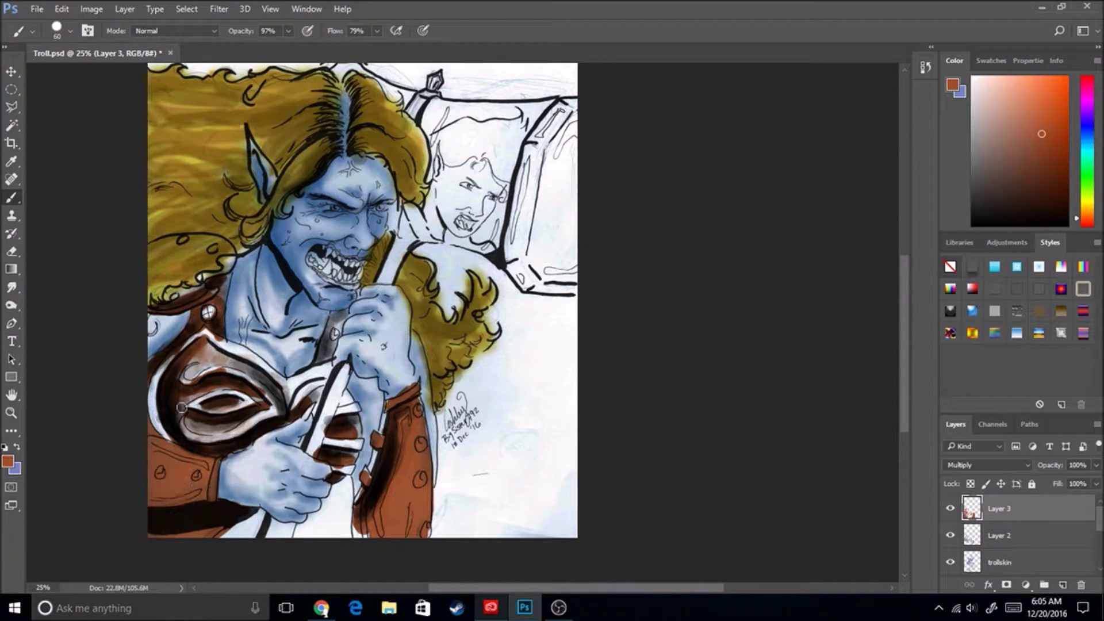
On the grey shading layer, shade the lower armour and gauntlet with black at 16%, then add Layer 4.
click(1003, 528)
alt+click(211, 476)
drag(288, 30, 237, 48)
drag(201, 496, 168, 498)
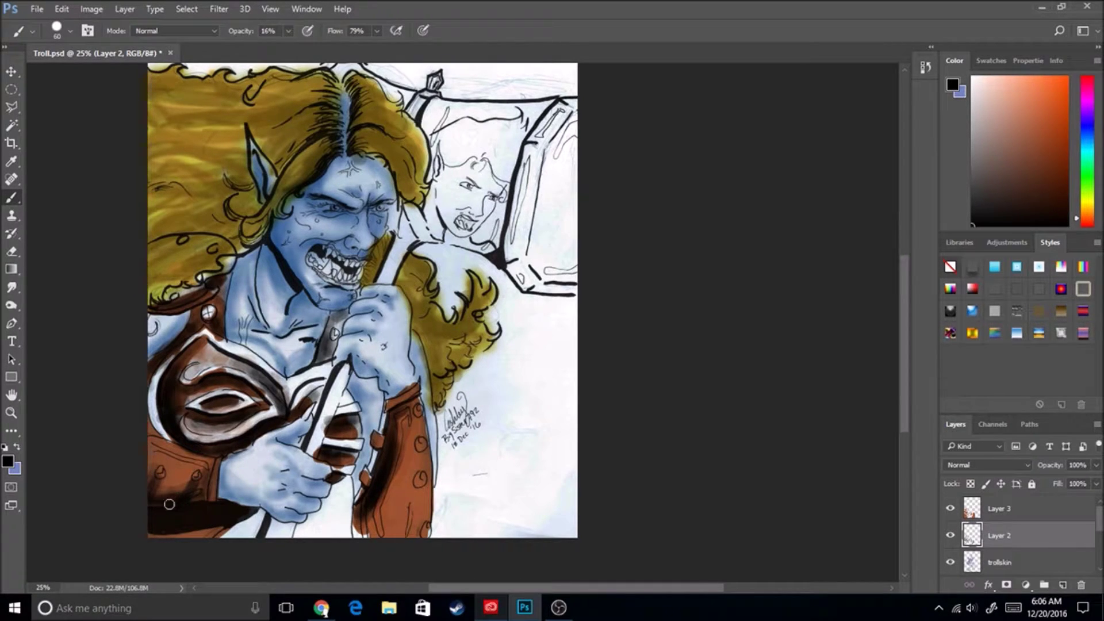
mouse_move(358, 540)
mouse_down()
mouse_move(394, 472)
mouse_move(403, 417)
mouse_up()
mouse_move(414, 538)
mouse_down()
mouse_move(432, 460)
mouse_move(424, 443)
mouse_move(386, 525)
mouse_up()
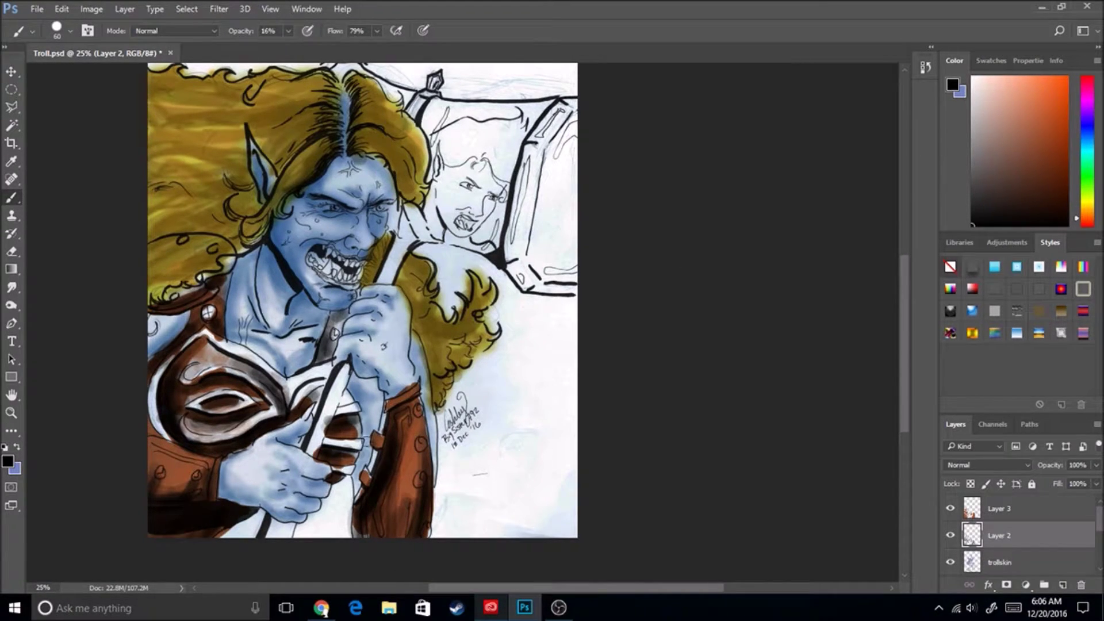
click(1062, 585)
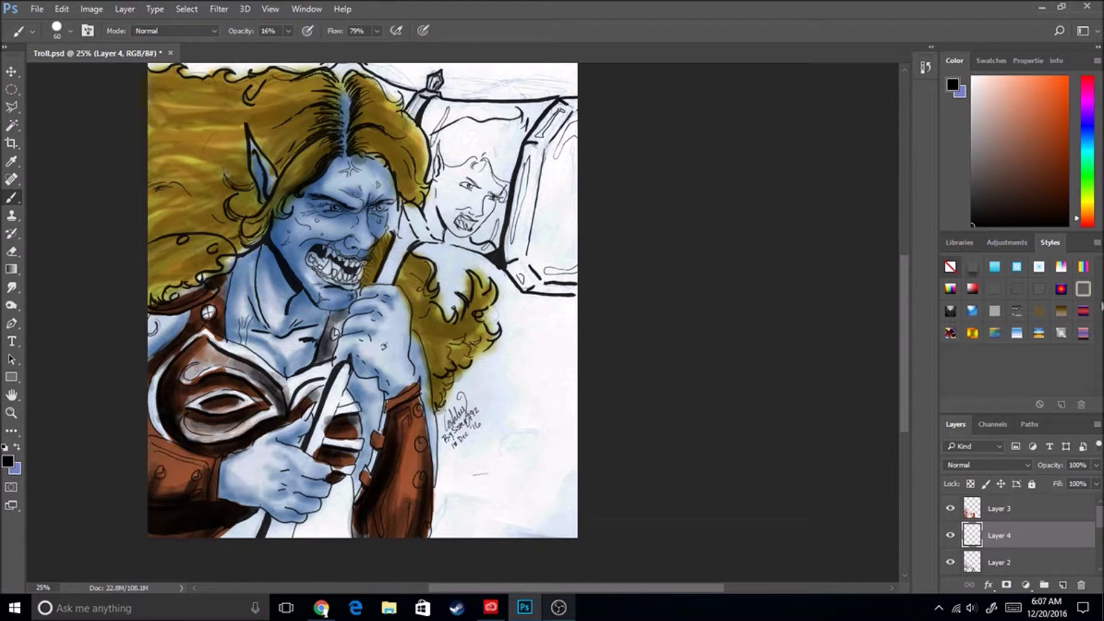
Paint golden-yellow highlights along the shoulder strap, book and chest.
alt+click(437, 322)
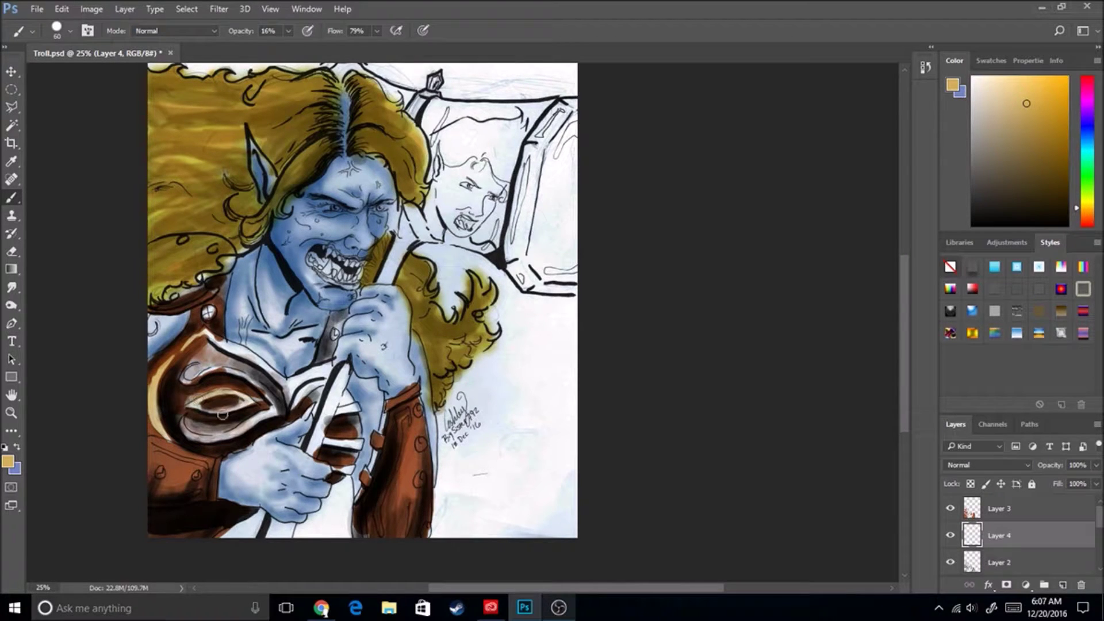
drag(232, 370, 239, 427)
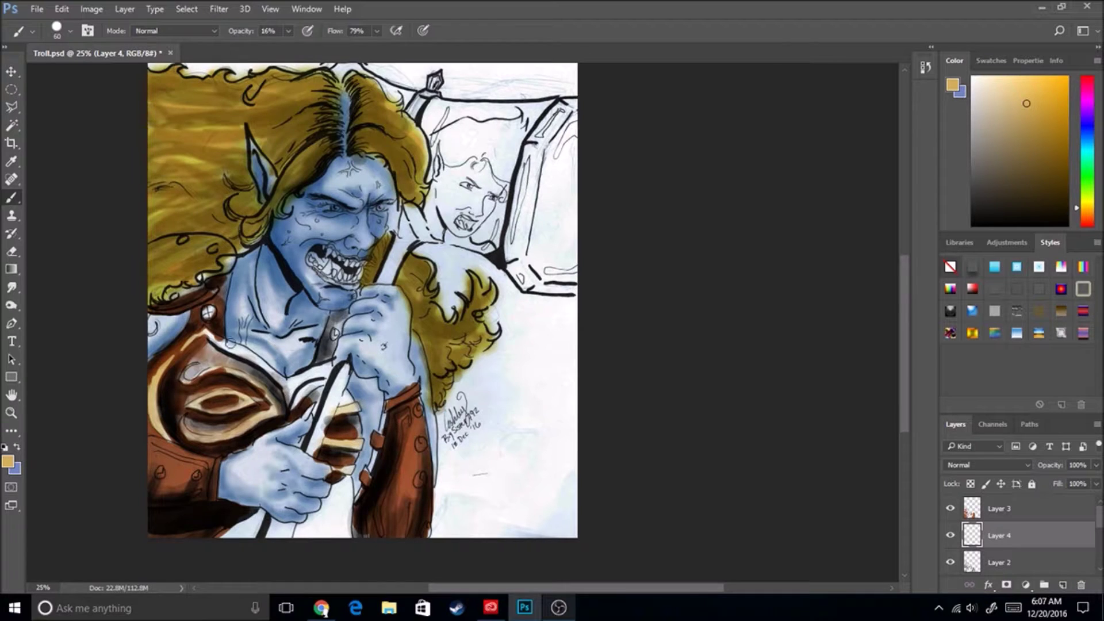
drag(320, 368, 271, 363)
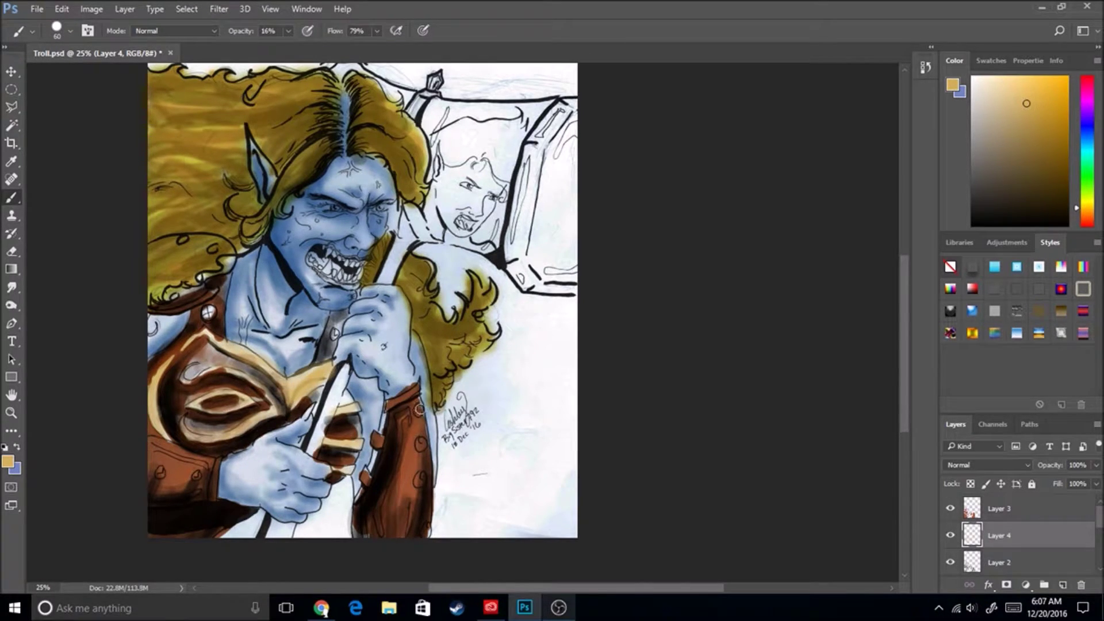
Move the highlight layer above Layer 3 and add a new layer above Layer 1.
drag(992, 542, 992, 498)
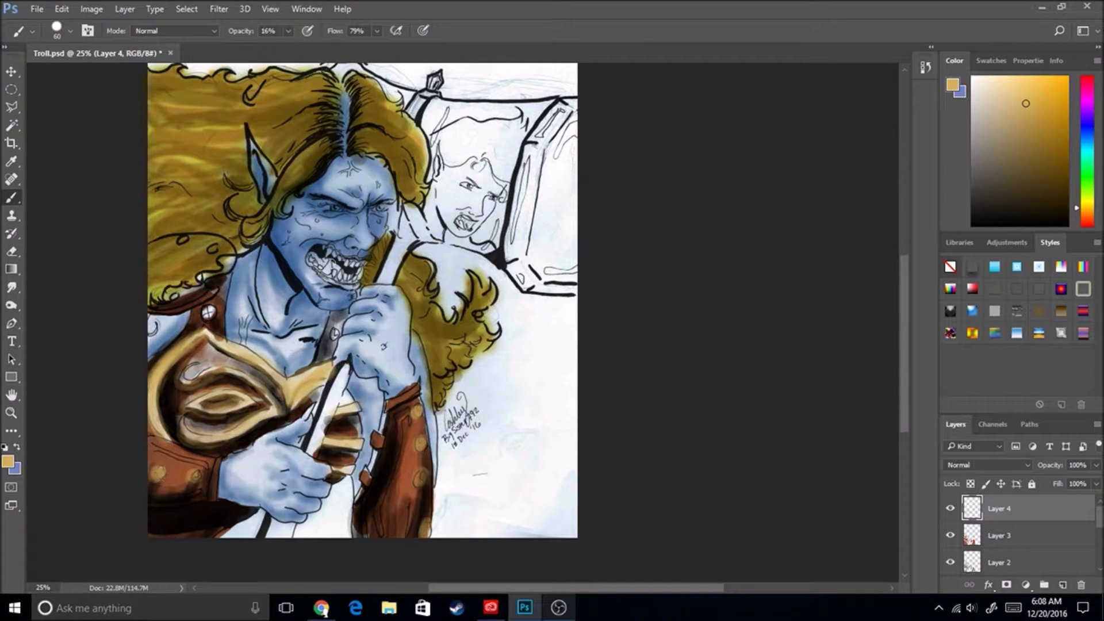
drag(904, 312, 905, 285)
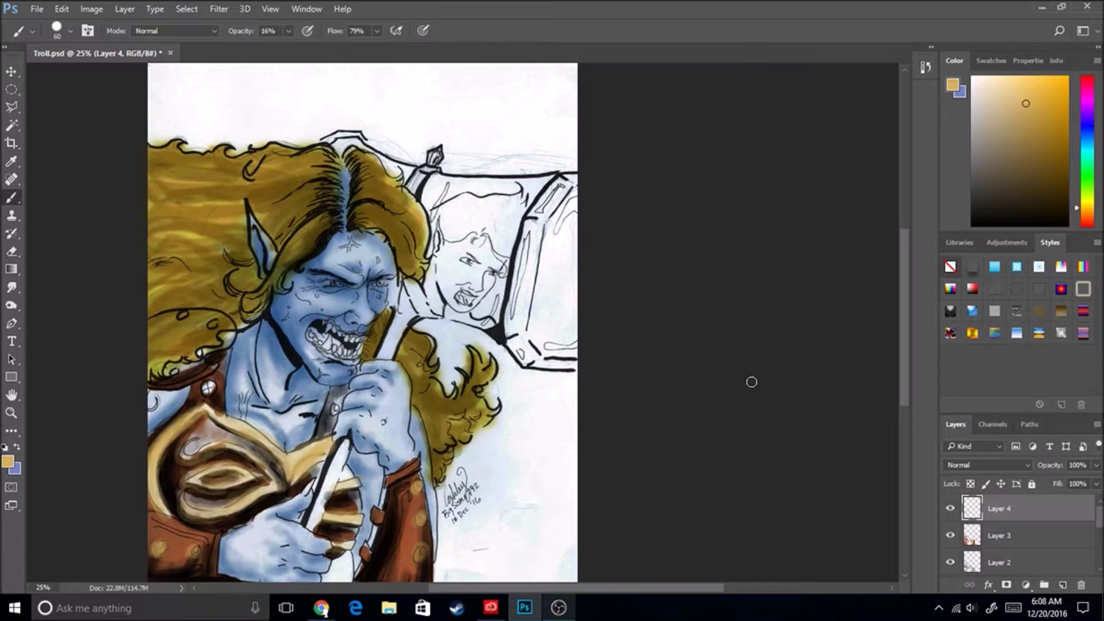
scroll(1012, 535, down, 3)
click(1001, 561)
click(1063, 585)
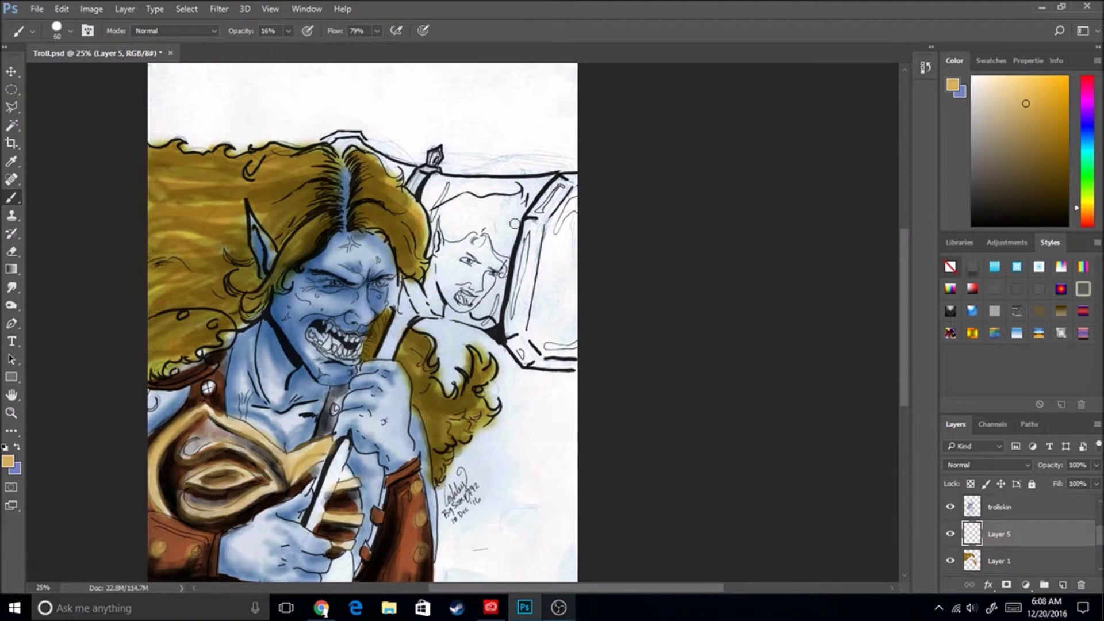
Outline strips of the troll's hair with the Polygonal Lasso selection.
click(11, 107)
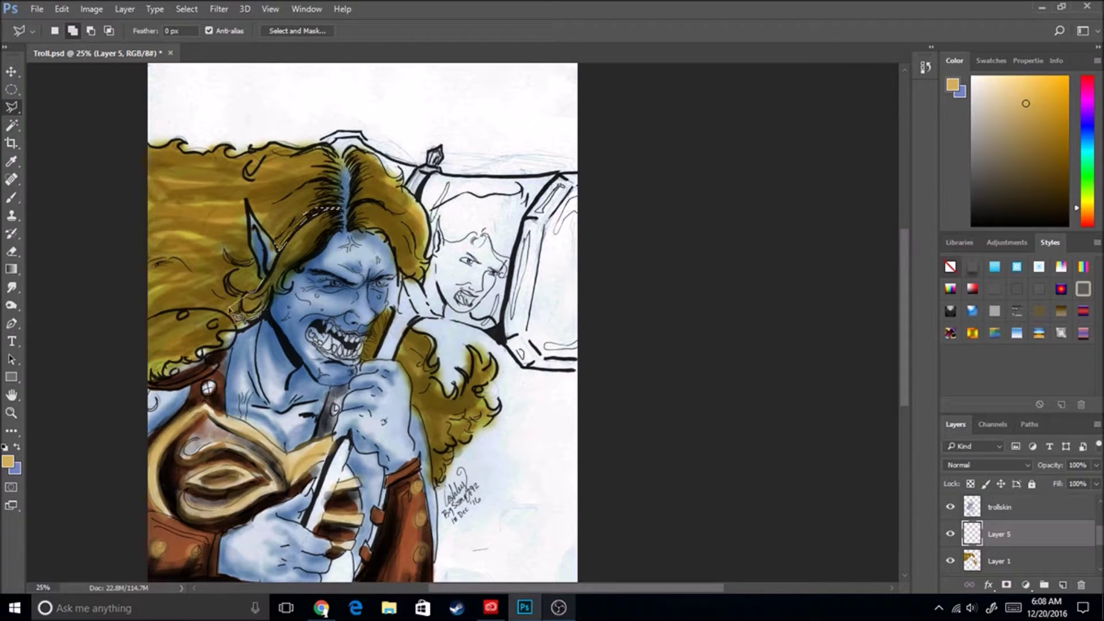
click(131, 313)
click(136, 331)
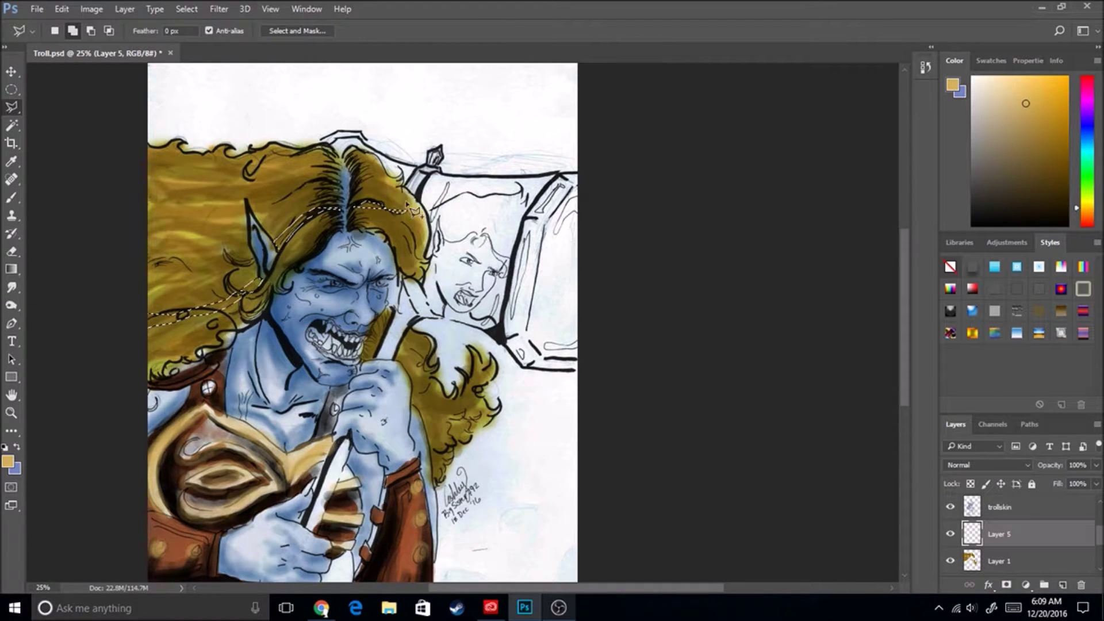
key(BackSpace)
key(BackSpace)
key(BackSpace)
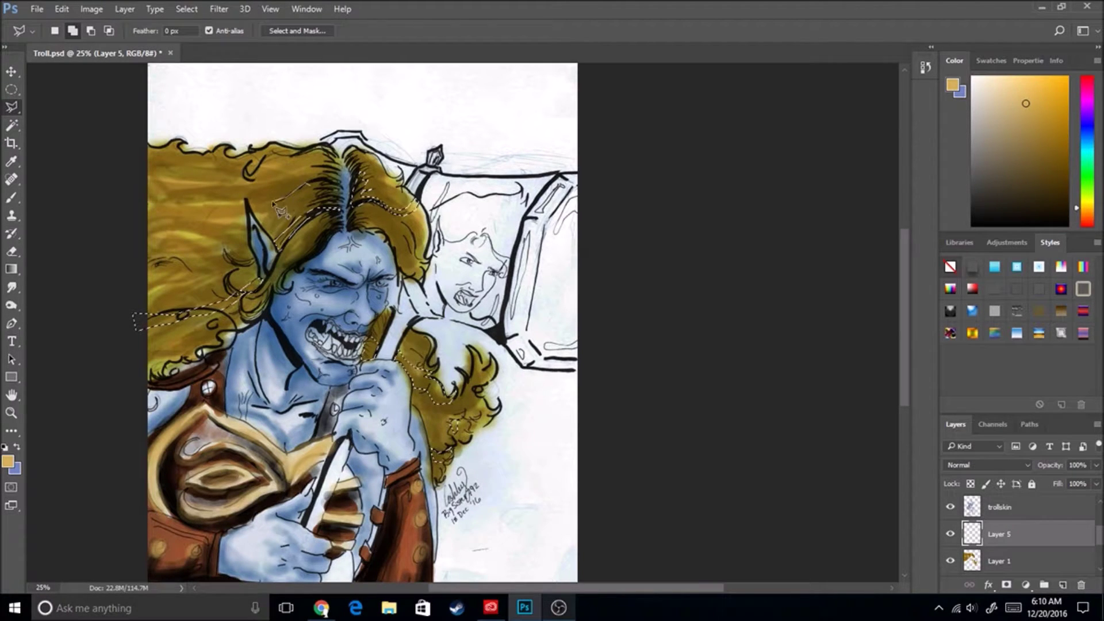
click(138, 225)
click(136, 192)
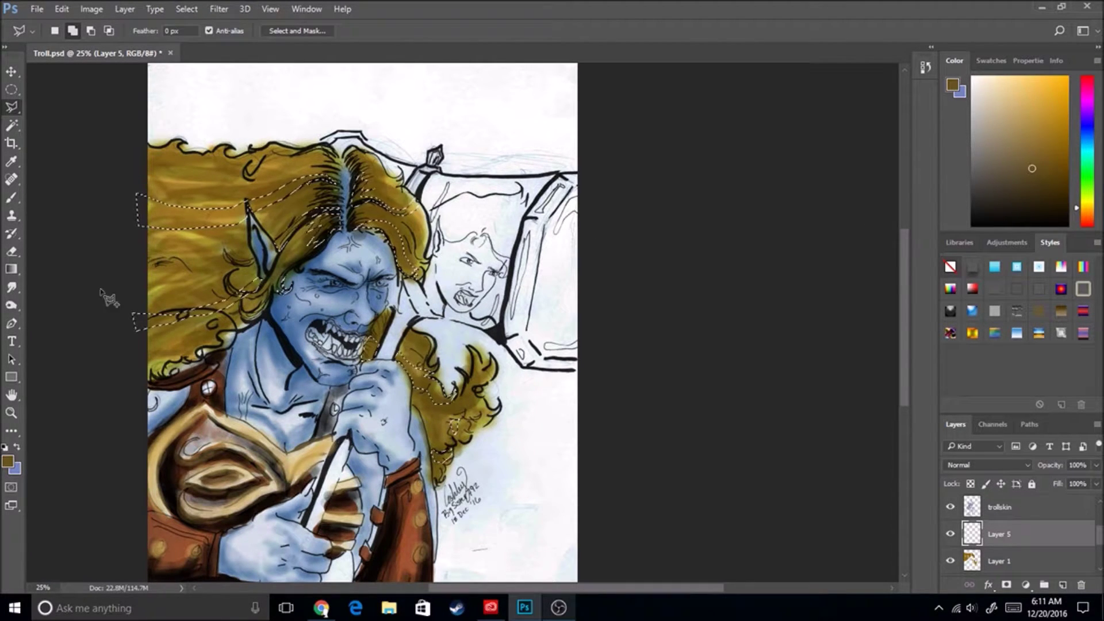
Fill the selected hair strips with a brown-to-black gradient at full opacity, then deselect.
key(g)
click(959, 92)
click(1010, 114)
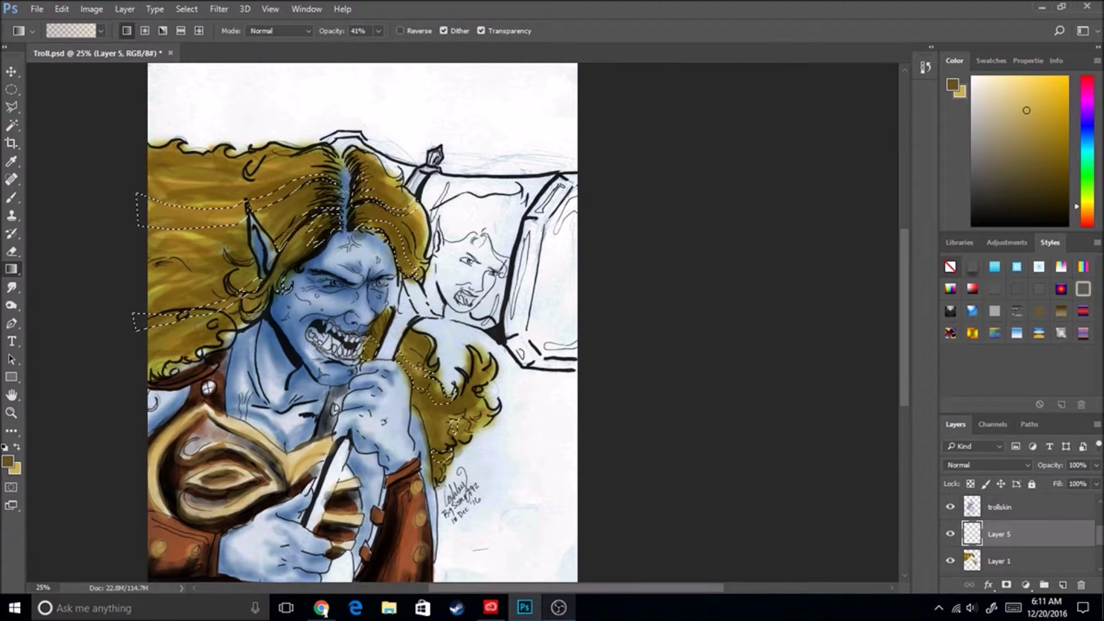
click(1065, 224)
drag(276, 201, 553, 136)
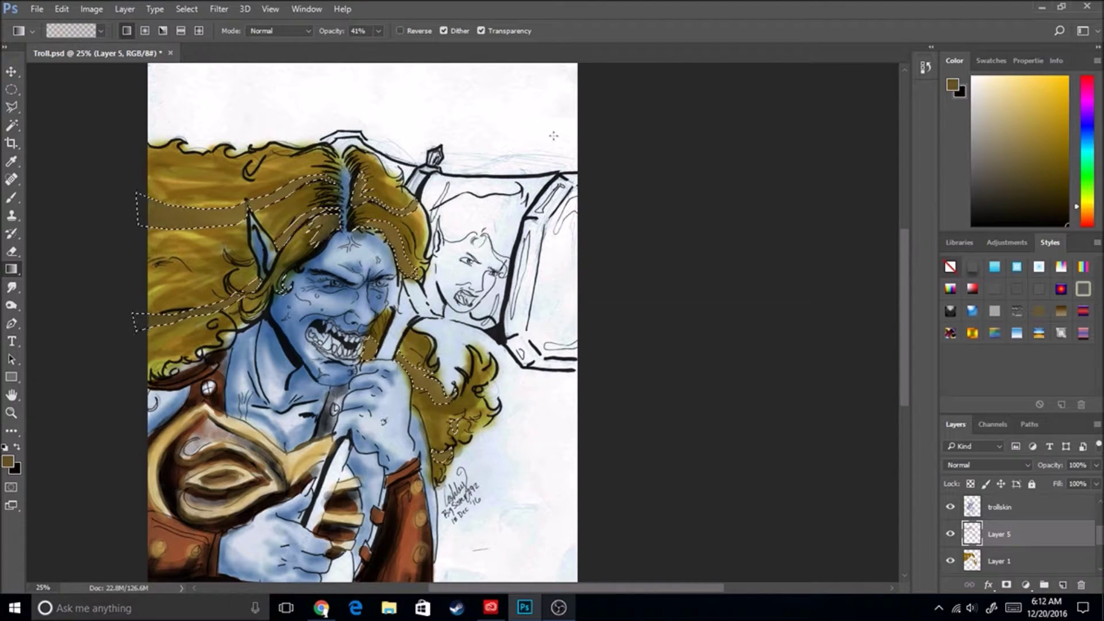
key(0)
drag(128, 254, 206, 265)
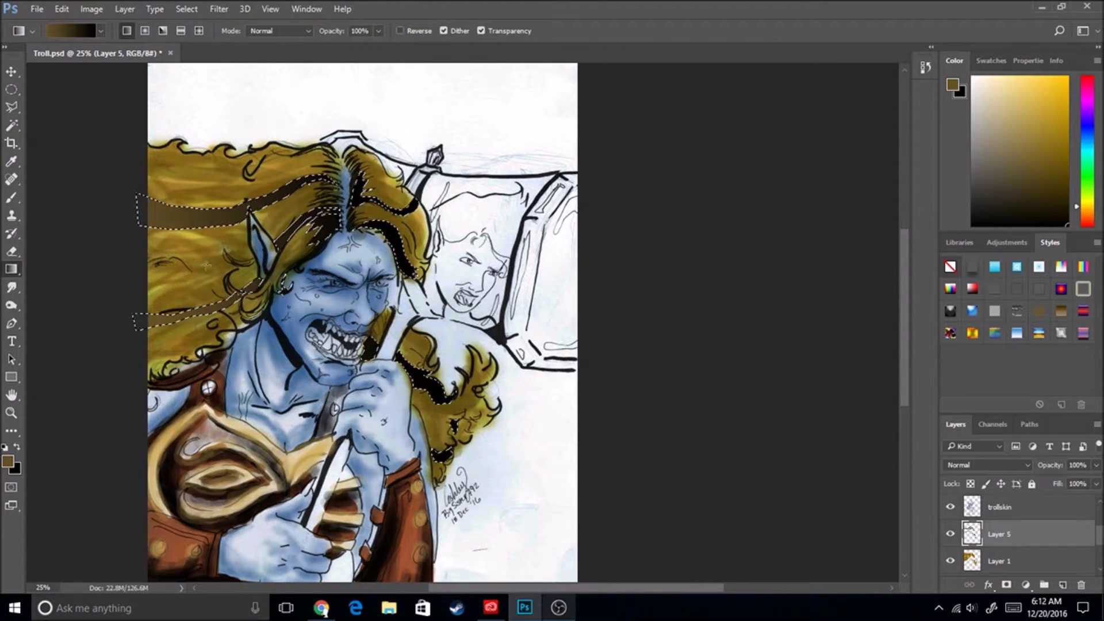
key(ctrl+d)
key(l)
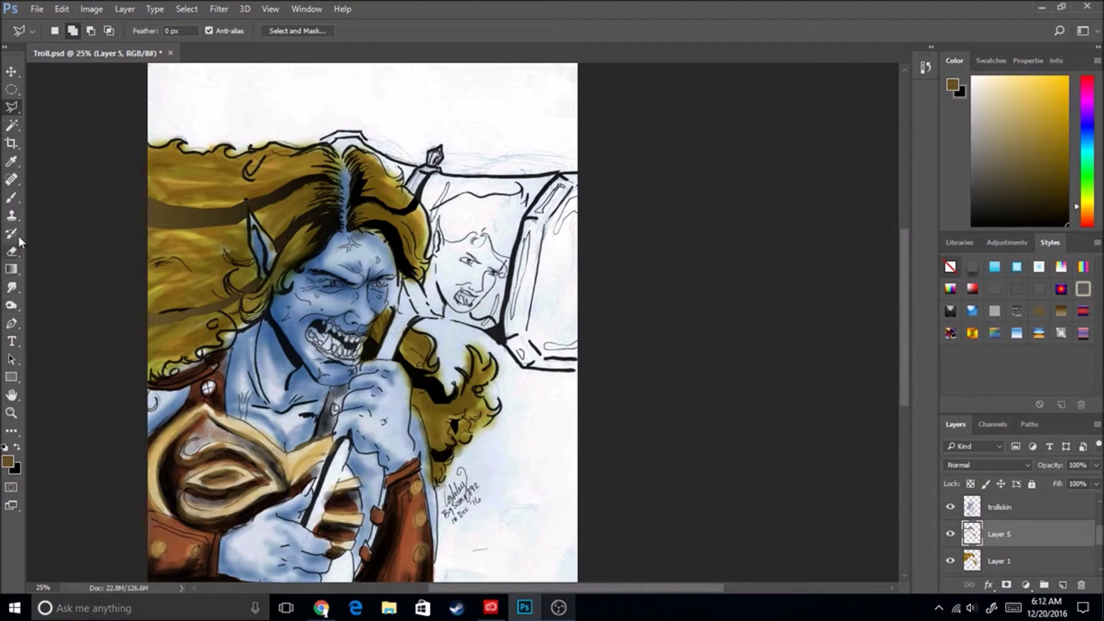
Erase sections of the dark gradient hair stripes, then pick a near-black colour.
click(11, 250)
mouse_move(130, 219)
mouse_down()
mouse_move(143, 190)
mouse_move(224, 213)
mouse_move(184, 236)
mouse_up()
mouse_move(176, 314)
mouse_down()
mouse_move(150, 317)
mouse_move(235, 219)
mouse_move(270, 201)
mouse_move(257, 217)
mouse_up()
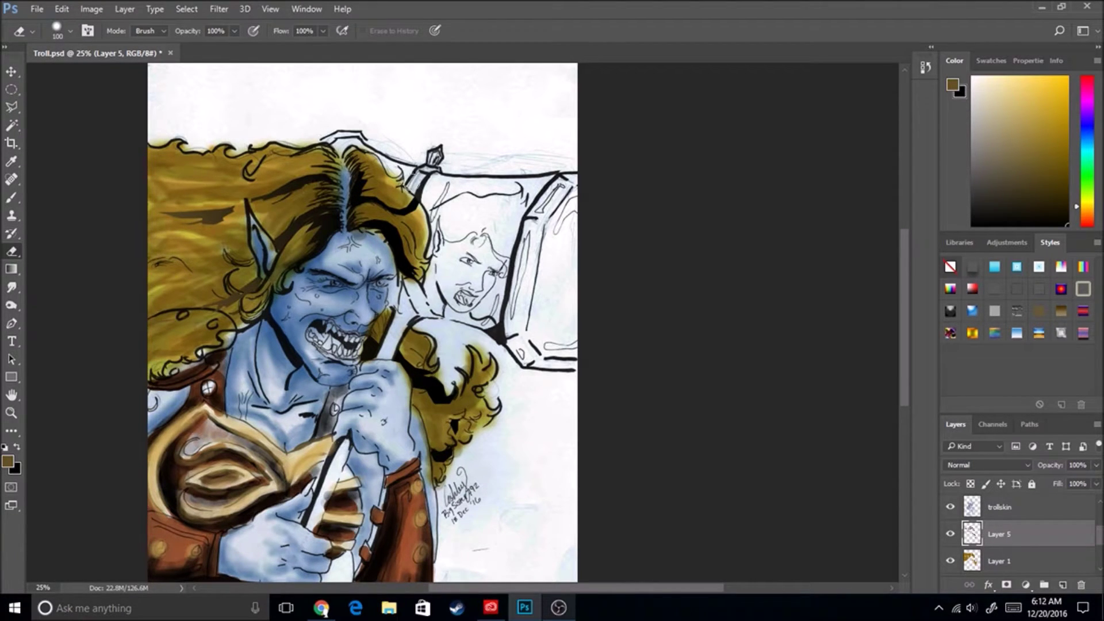
click(1054, 210)
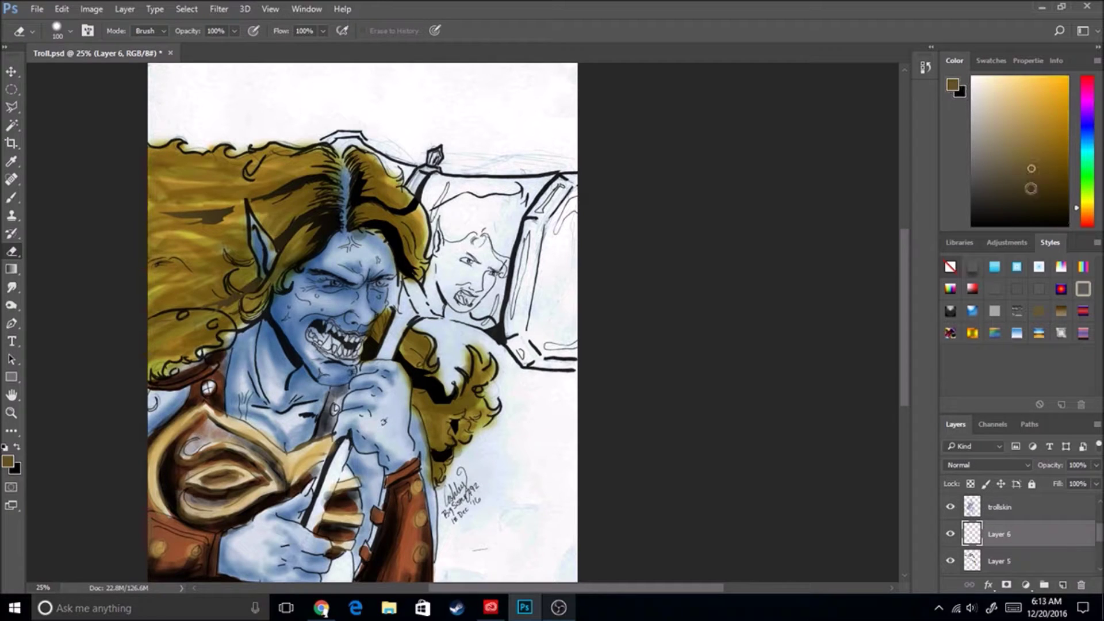
With the soft brush at airbrush, 23% flow and 95% opacity, paint dark strokes near the parting.
click(12, 197)
mouse_move(331, 184)
mouse_down()
mouse_move(218, 218)
mouse_move(331, 191)
mouse_up()
click(396, 31)
drag(276, 226, 342, 196)
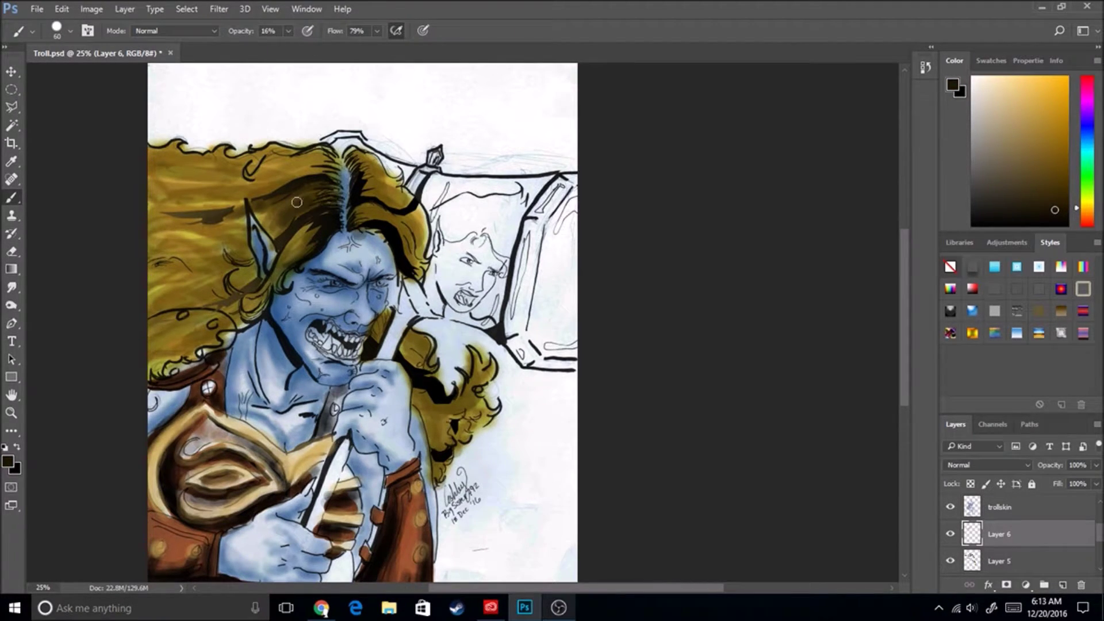
drag(364, 36, 340, 36)
mouse_move(323, 168)
mouse_down()
mouse_move(258, 190)
mouse_move(328, 184)
mouse_move(258, 217)
mouse_move(313, 256)
mouse_move(269, 293)
mouse_up()
key(9)
key(5)
Darken the left hair, the parting, the shoulder locks and the hair near the ear and jaw.
mouse_move(402, 214)
mouse_down()
mouse_move(377, 227)
mouse_move(405, 268)
mouse_up()
mouse_move(417, 396)
mouse_down()
mouse_move(466, 401)
mouse_move(477, 388)
mouse_up()
mouse_move(357, 200)
mouse_down()
mouse_move(360, 170)
mouse_move(311, 151)
mouse_move(242, 160)
mouse_move(229, 204)
mouse_move(233, 175)
mouse_move(173, 178)
mouse_up()
drag(259, 293, 212, 332)
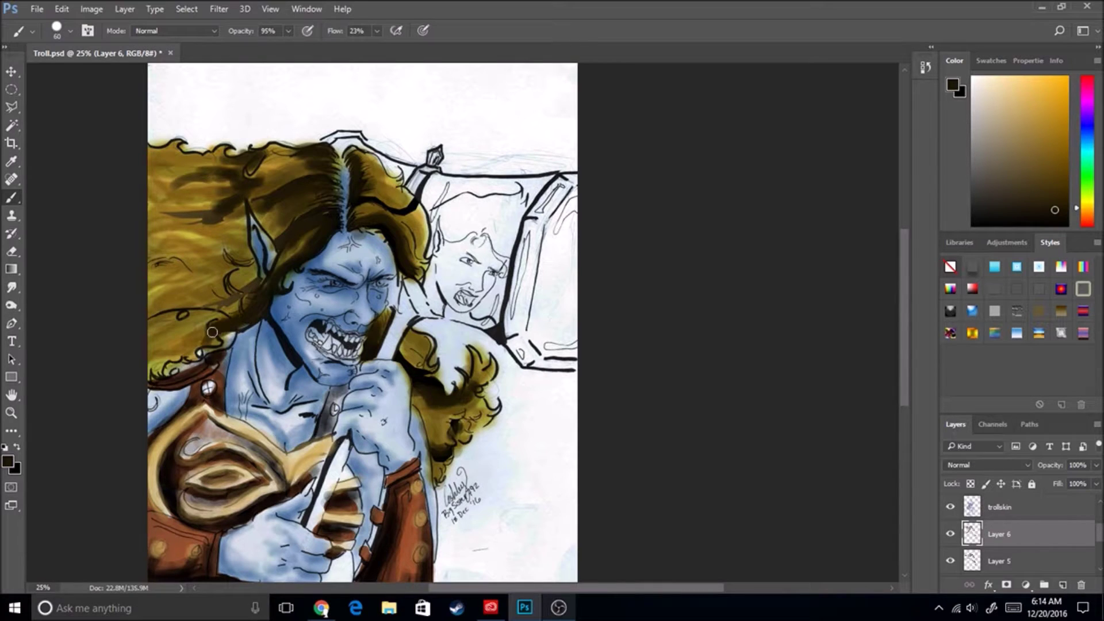
mouse_move(419, 346)
mouse_down()
mouse_move(410, 354)
mouse_move(431, 411)
mouse_up()
mouse_move(200, 356)
mouse_down()
mouse_move(164, 361)
mouse_move(151, 376)
mouse_up()
mouse_move(242, 288)
mouse_down()
mouse_move(227, 313)
mouse_move(245, 239)
mouse_move(202, 266)
mouse_move(155, 273)
mouse_move(201, 311)
mouse_move(151, 290)
mouse_up()
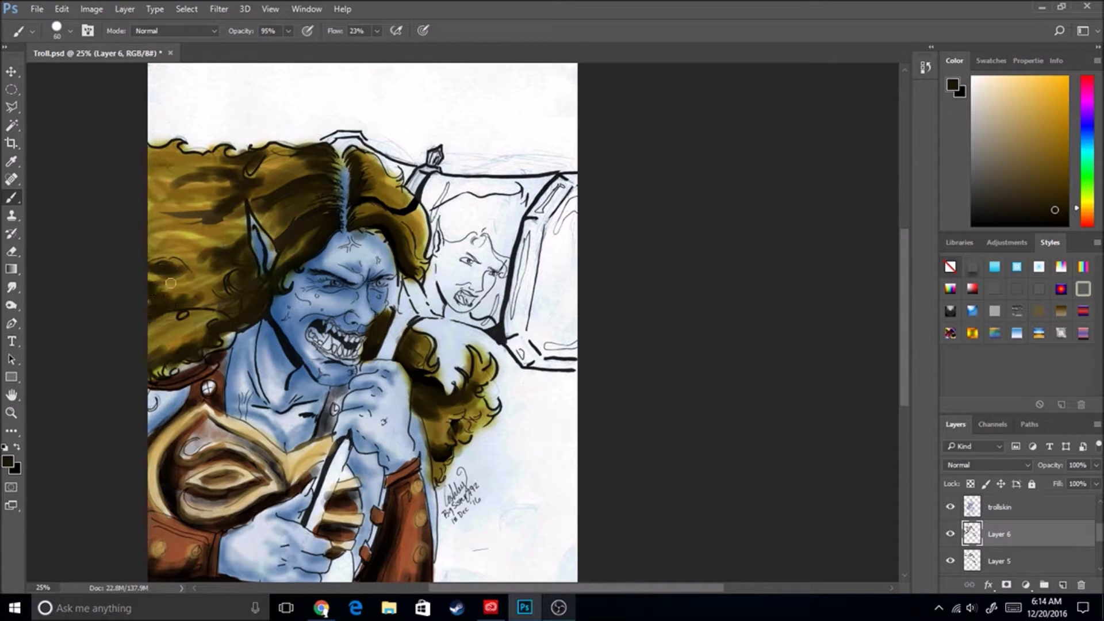
Choose a pale cream colour and raise the brush flow.
click(981, 91)
click(412, 48)
click(70, 30)
click(289, 202)
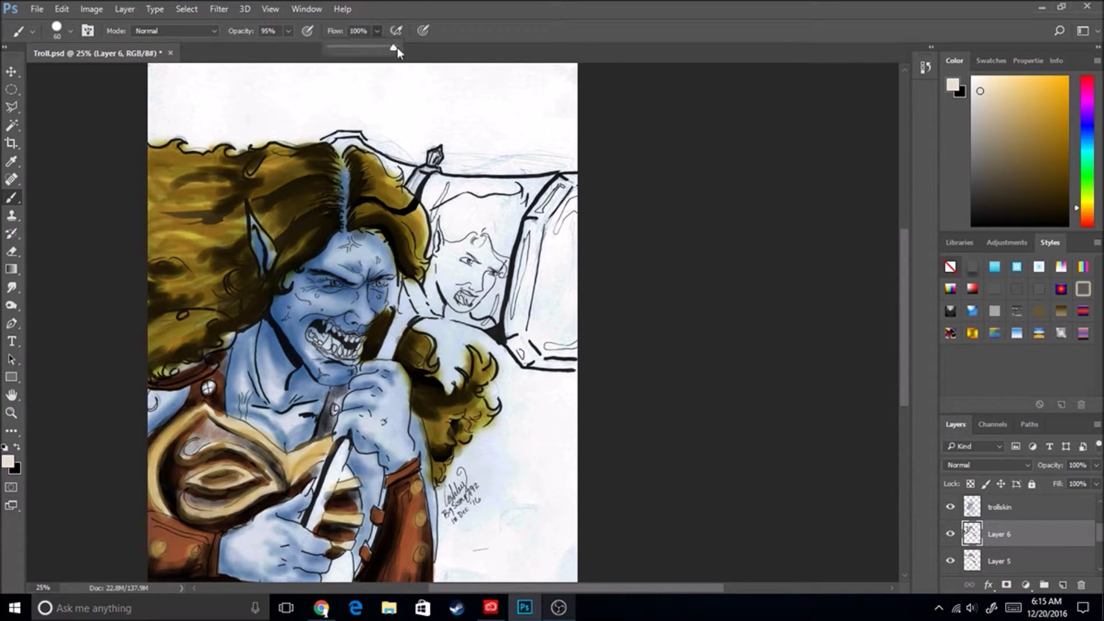
At 6% brush opacity, lighten the hair near the parting and down the left side in cream.
click(70, 31)
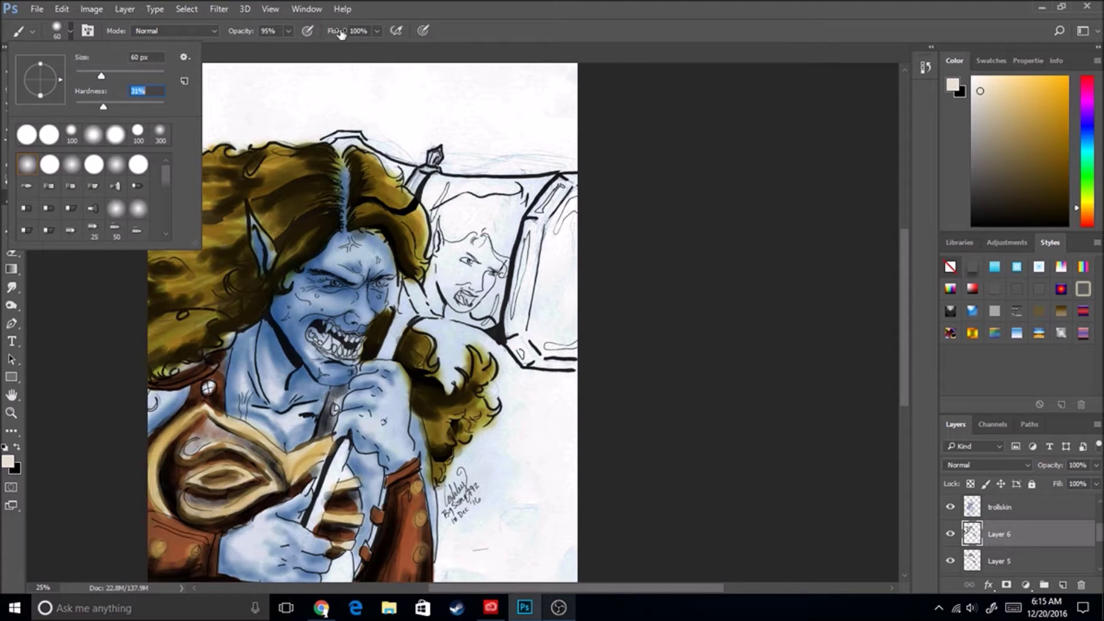
key(Return)
key(2)
key(3)
key(0)
key(6)
mouse_move(254, 214)
mouse_down()
mouse_move(274, 212)
mouse_move(296, 237)
mouse_move(235, 323)
mouse_up()
mouse_move(397, 221)
mouse_down()
mouse_move(410, 235)
mouse_move(396, 219)
mouse_move(403, 195)
mouse_move(417, 217)
mouse_up()
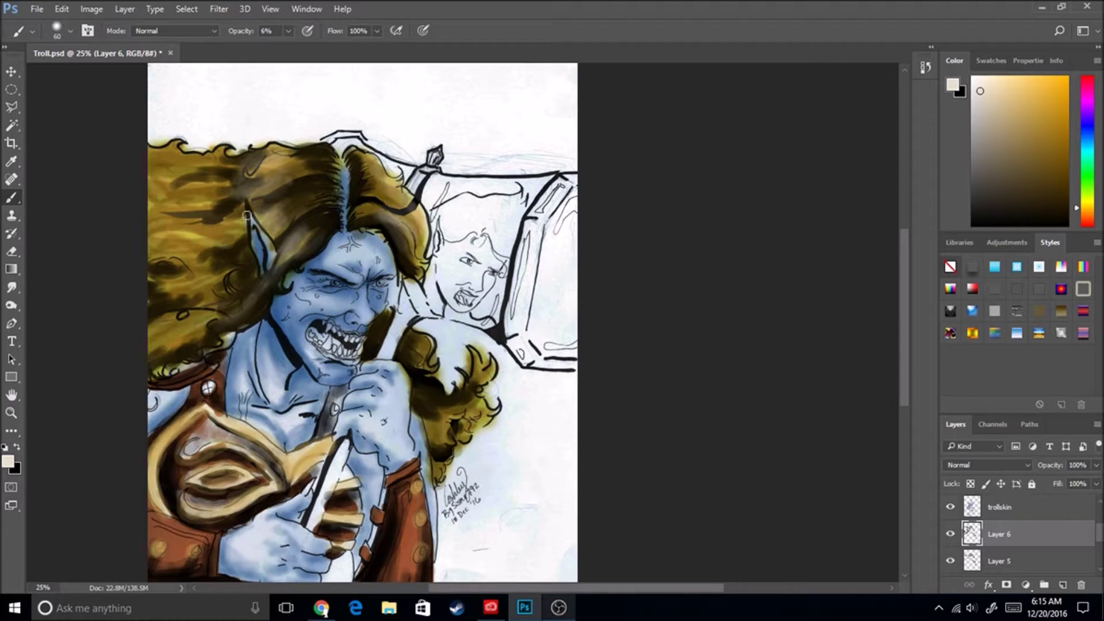
Brighten strands near the parting, ear and face in yellow.
drag(1087, 219, 1087, 203)
click(1032, 98)
drag(241, 196, 286, 183)
mouse_move(280, 261)
mouse_down()
mouse_move(319, 236)
mouse_move(230, 325)
mouse_up()
drag(334, 224, 210, 325)
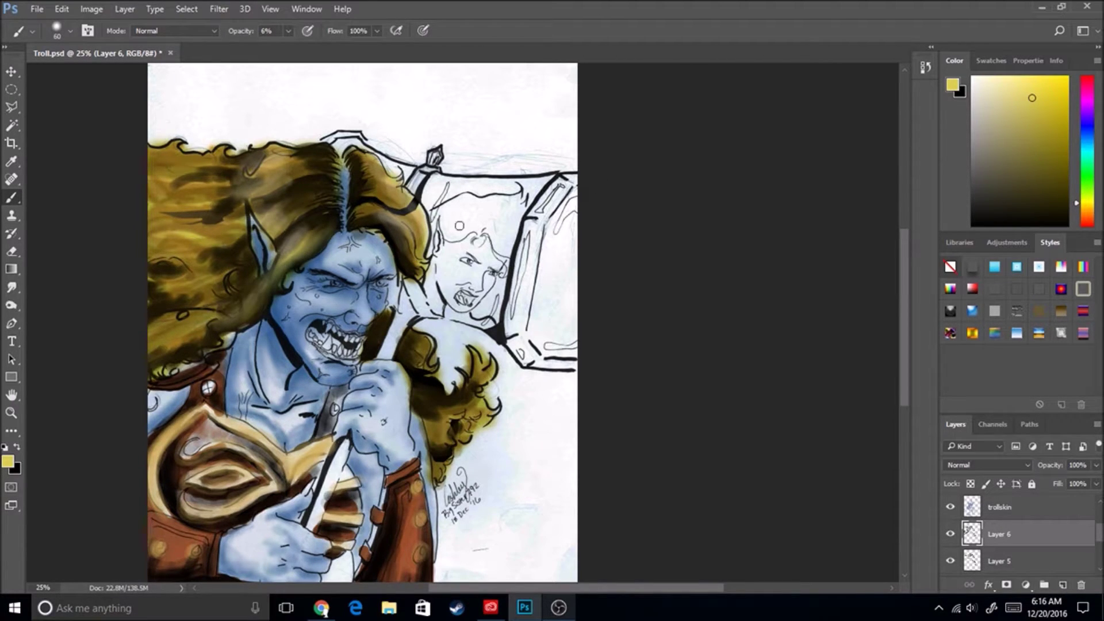
mouse_move(414, 253)
mouse_down()
mouse_move(374, 213)
mouse_move(403, 239)
mouse_up()
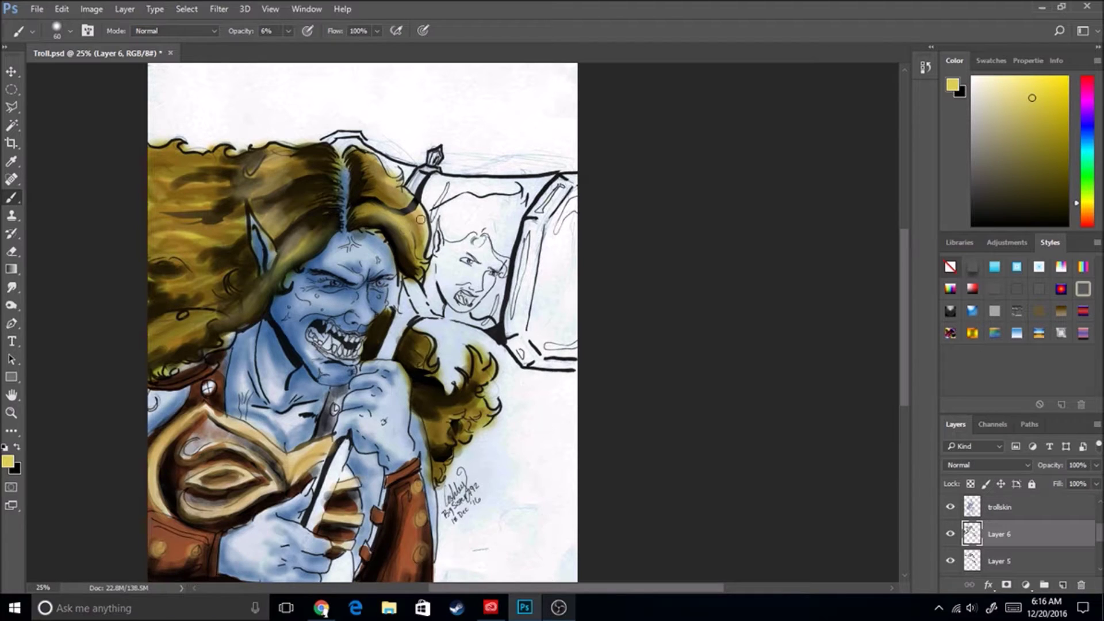
mouse_move(201, 287)
mouse_down()
mouse_move(158, 310)
mouse_move(178, 314)
mouse_up()
Return to light cream and brighten the hair along the left edge and up from the shoulder.
drag(135, 246, 189, 218)
mouse_move(148, 187)
mouse_down()
mouse_move(196, 164)
mouse_move(177, 152)
mouse_move(339, 154)
mouse_move(402, 213)
mouse_move(414, 270)
mouse_move(417, 219)
mouse_move(417, 369)
mouse_move(420, 345)
mouse_move(466, 414)
mouse_move(445, 459)
mouse_up()
mouse_move(241, 297)
mouse_down()
mouse_move(184, 334)
mouse_move(172, 230)
mouse_move(138, 208)
mouse_move(164, 350)
mouse_move(248, 322)
mouse_up()
drag(317, 248, 270, 185)
scroll(226, 373, down, 3)
scroll(226, 373, up, 3)
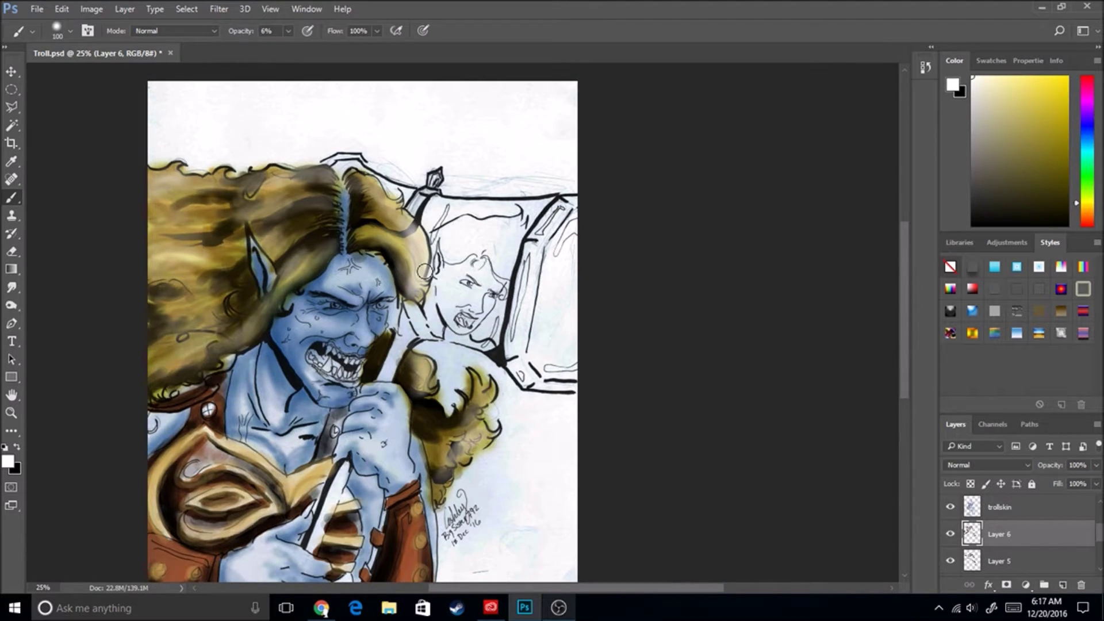
scroll(350, 443, down, 3)
scroll(547, 473, up, 2)
Add a Multiply layer above trollskin with dark blue and a smaller brush at 74% opacity.
click(1063, 585)
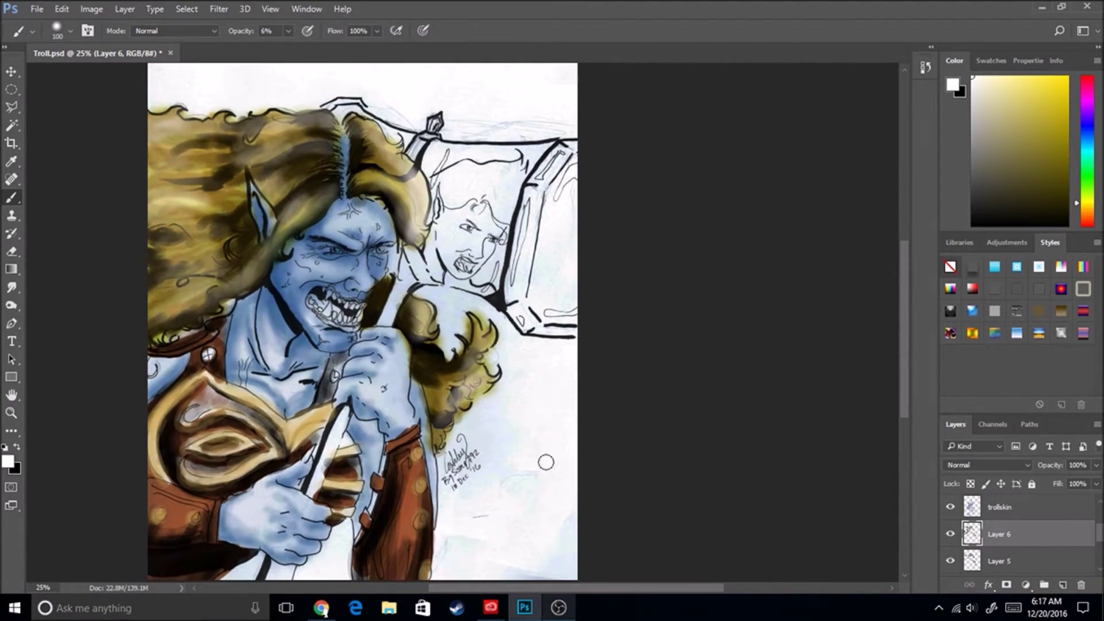
click(1086, 133)
click(1034, 169)
scroll(438, 277, up, 3)
scroll(565, 572, up, 3)
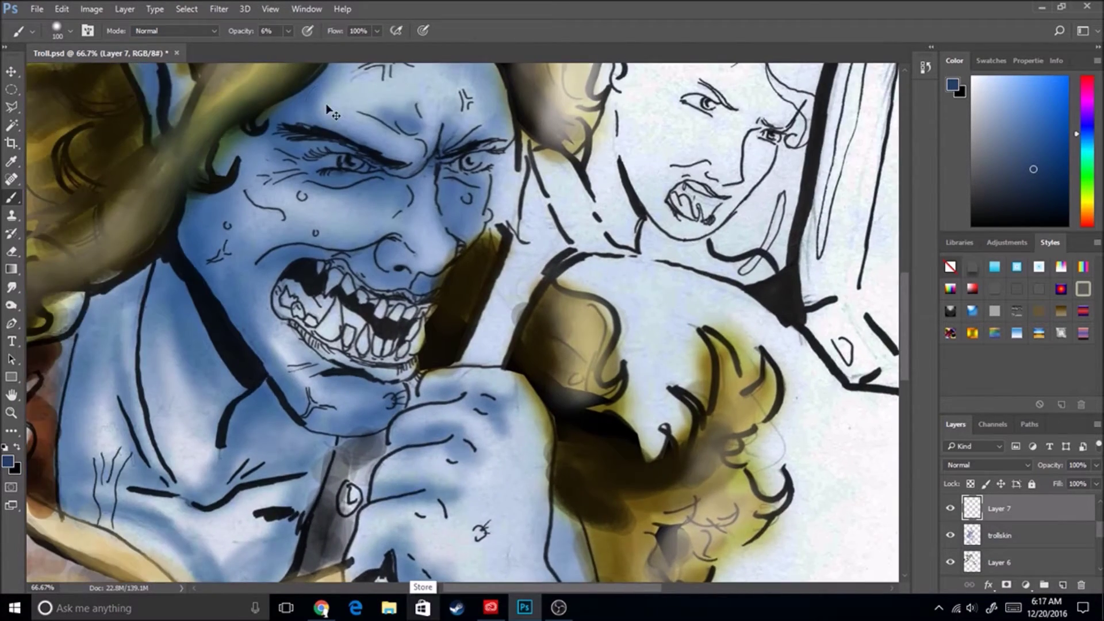
key(bracketleft)
key(bracketleft)
key(bracketleft)
click(1026, 465)
click(966, 228)
key(7)
key(4)
Shade around the eyes, eyebrows, nose and upper lip in dark blue.
mouse_move(236, 242)
mouse_down()
mouse_move(343, 259)
mouse_move(259, 276)
mouse_move(270, 288)
mouse_move(178, 273)
mouse_up()
drag(190, 210, 220, 216)
mouse_move(440, 247)
mouse_down()
mouse_move(532, 227)
mouse_move(511, 290)
mouse_up()
mouse_move(366, 414)
mouse_down()
mouse_move(430, 429)
mouse_move(415, 446)
mouse_up()
drag(434, 268, 489, 374)
mouse_move(167, 409)
mouse_down()
mouse_move(339, 378)
mouse_move(362, 423)
mouse_up()
drag(397, 168, 402, 198)
drag(394, 208, 342, 188)
mouse_move(230, 152)
mouse_down()
mouse_move(161, 199)
mouse_move(59, 301)
mouse_move(123, 510)
mouse_up()
Deepen shading under both eyes, the right cheek, the mouth corner and along the jawline.
scroll(910, 277, up, 3)
scroll(913, 275, up, 2)
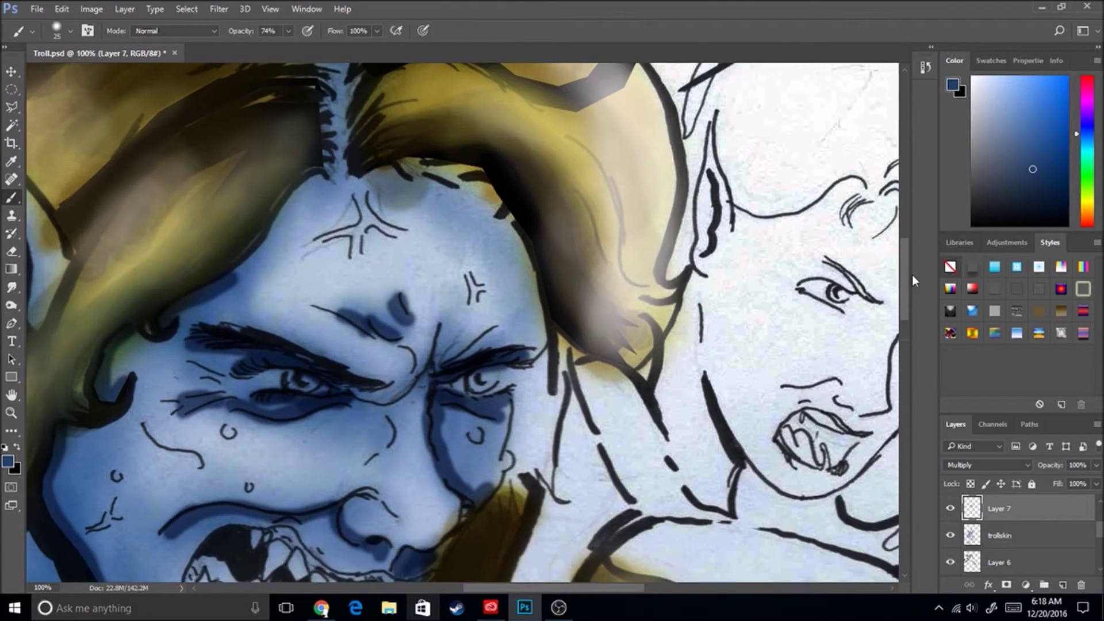
scroll(913, 275, up, 1)
mouse_move(368, 204)
mouse_down()
mouse_move(464, 227)
mouse_move(531, 314)
mouse_move(454, 201)
mouse_up()
drag(345, 270, 380, 284)
mouse_move(432, 209)
mouse_down()
mouse_move(541, 339)
mouse_move(550, 400)
mouse_up()
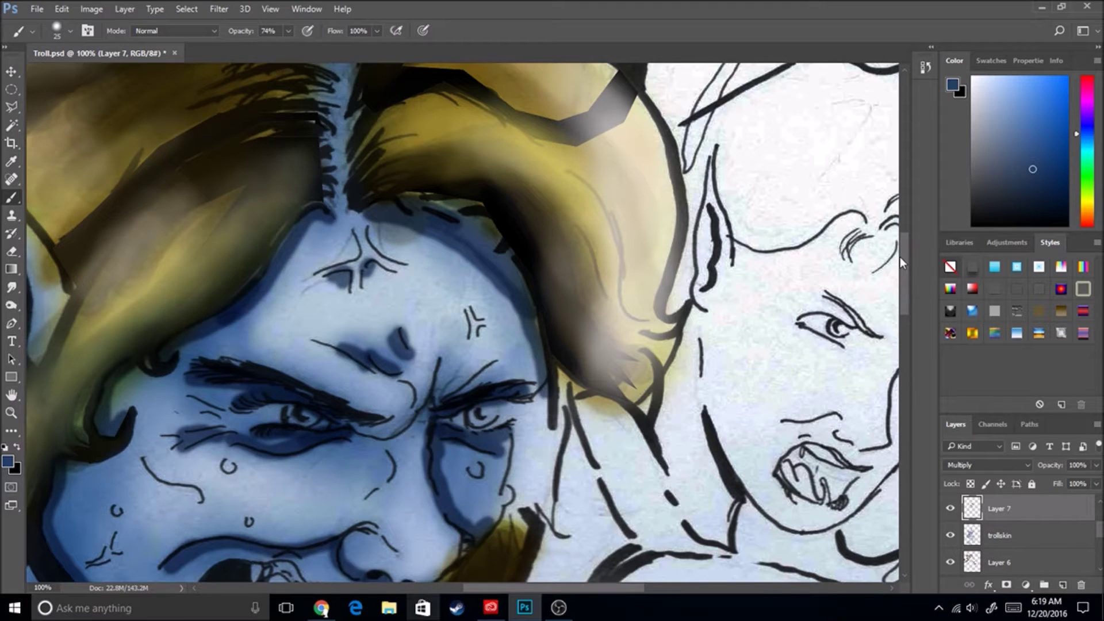
mouse_move(349, 441)
mouse_down()
mouse_move(400, 446)
mouse_move(374, 489)
mouse_move(368, 460)
mouse_up()
mouse_move(443, 443)
mouse_down()
mouse_move(454, 483)
mouse_move(475, 461)
mouse_move(469, 524)
mouse_up()
scroll(88, 173, down, 5)
mouse_move(207, 402)
mouse_down()
mouse_move(280, 467)
mouse_move(242, 442)
mouse_up()
mouse_move(227, 506)
mouse_down()
mouse_move(288, 561)
mouse_move(374, 520)
mouse_move(377, 489)
mouse_up()
drag(145, 424, 177, 467)
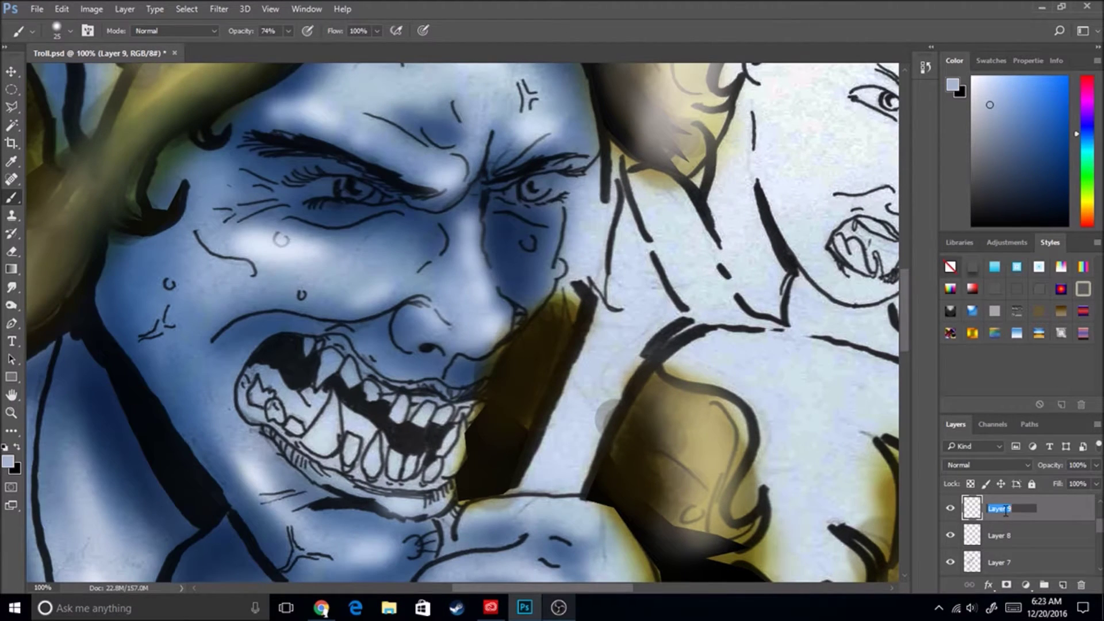
On the 'blush' layer, paint pink with a 51 px brush across both cheeks and the nose.
key(Return)
click(1086, 97)
click(1002, 87)
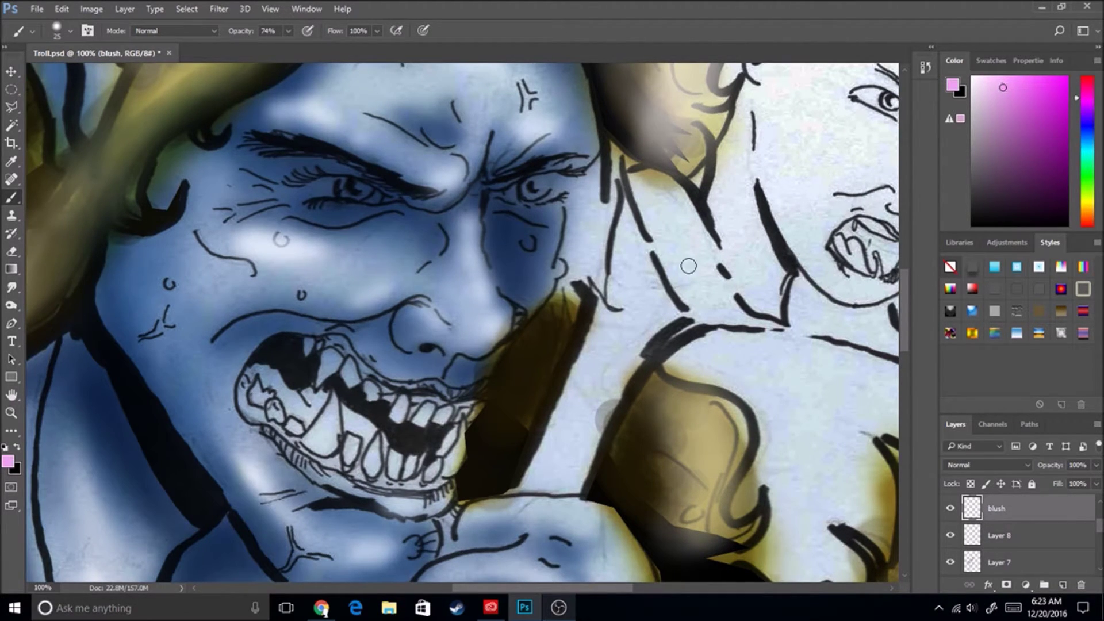
drag(256, 246, 308, 248)
key(ctrl+z)
click(70, 30)
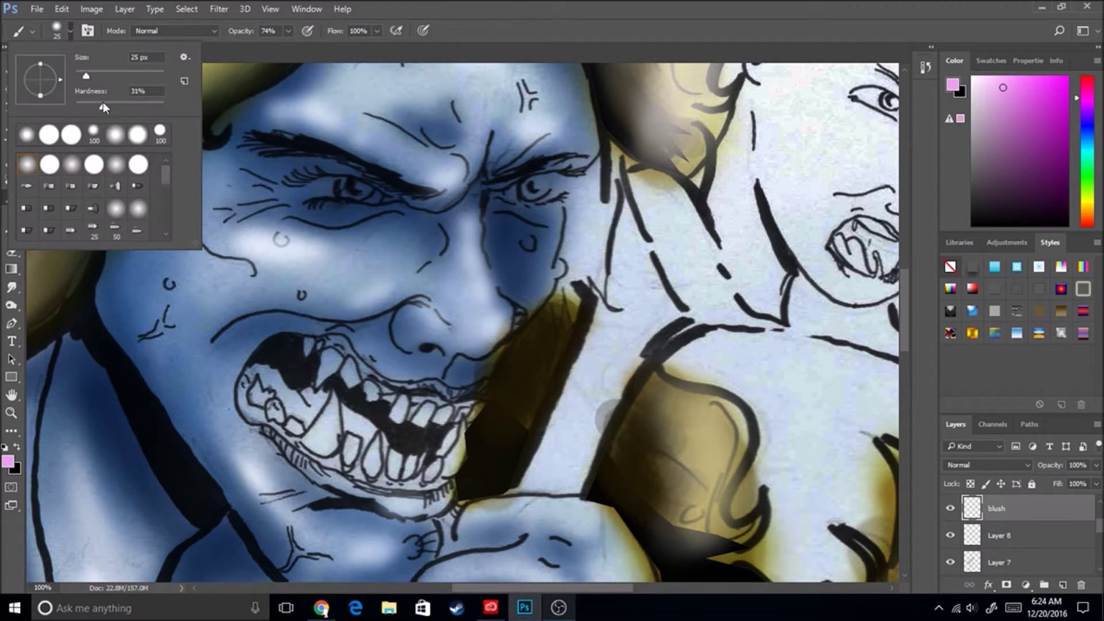
double_click(143, 125)
drag(253, 244, 383, 265)
mouse_move(460, 311)
mouse_down()
mouse_move(494, 319)
mouse_move(526, 274)
mouse_up()
Keep the blush layer at Normal blending and add pink inside the ear and on the forehead wrinkles.
click(987, 464)
click(966, 236)
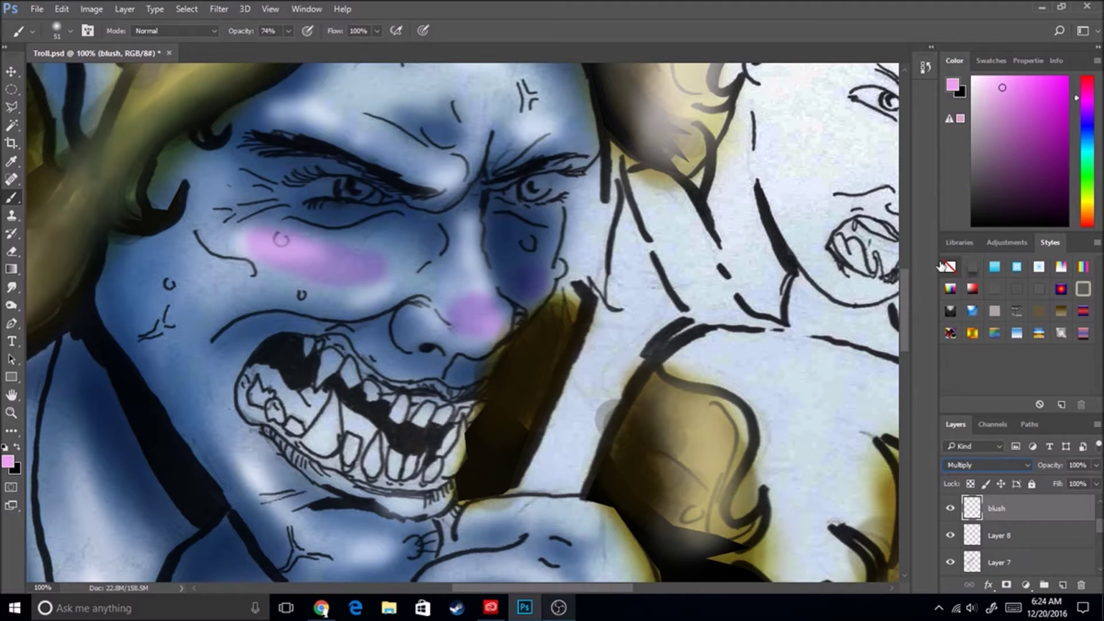
click(1011, 464)
click(967, 198)
mouse_move(904, 311)
mouse_down()
mouse_move(896, 395)
mouse_move(900, 314)
mouse_up()
scroll(460, 322, left, 2)
drag(172, 80, 227, 155)
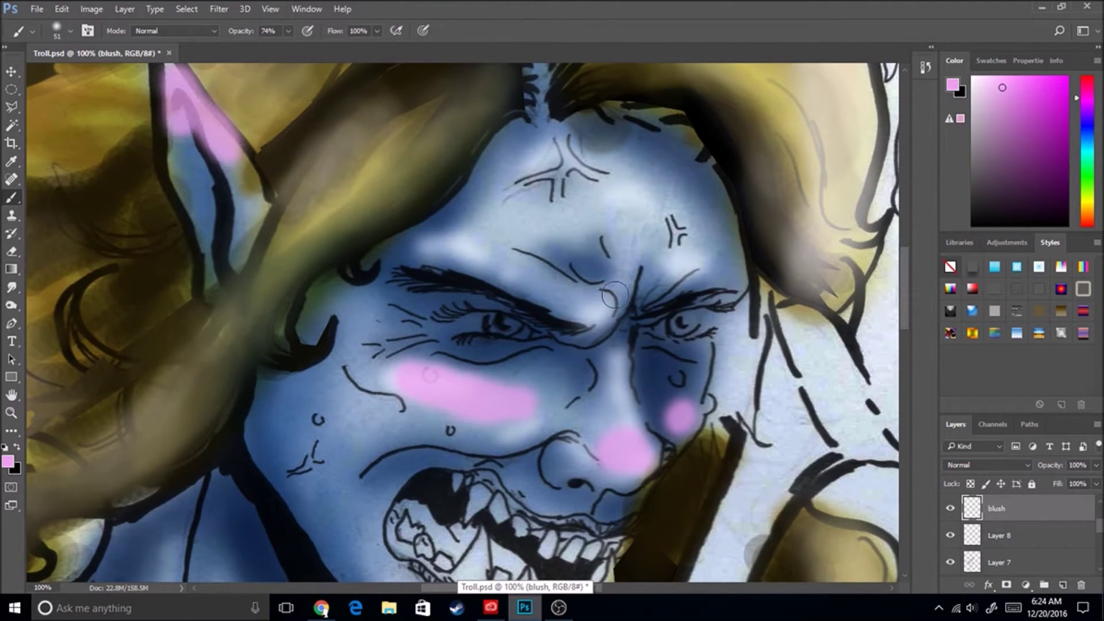
drag(587, 172, 578, 161)
Soften the blush with a Gaussian Blur of about 48 radius.
click(218, 9)
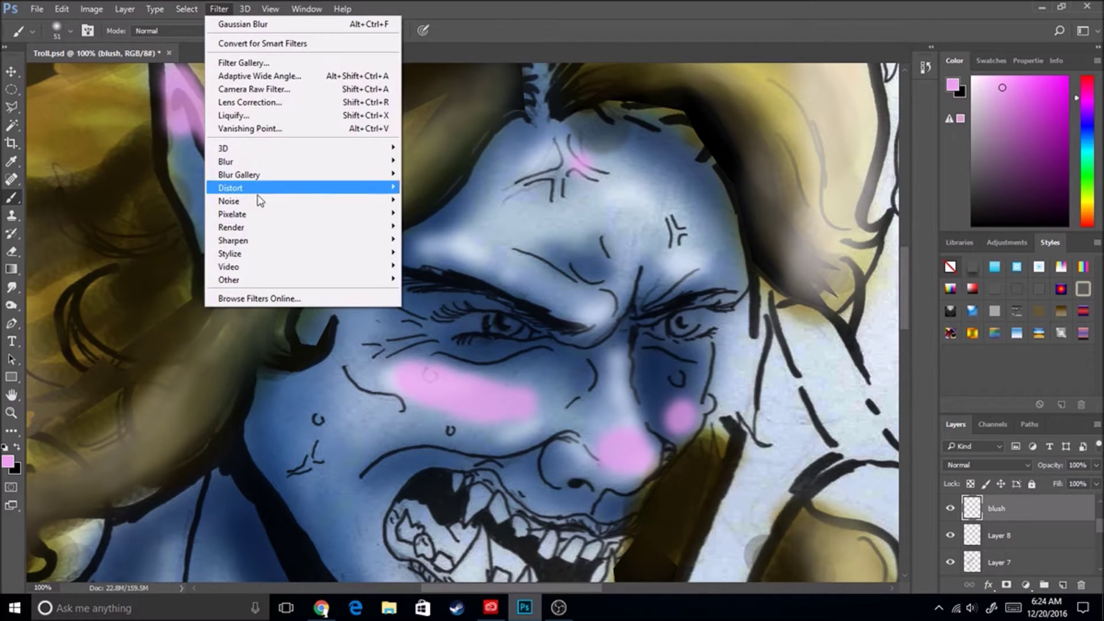
click(454, 217)
drag(322, 315, 370, 315)
click(457, 132)
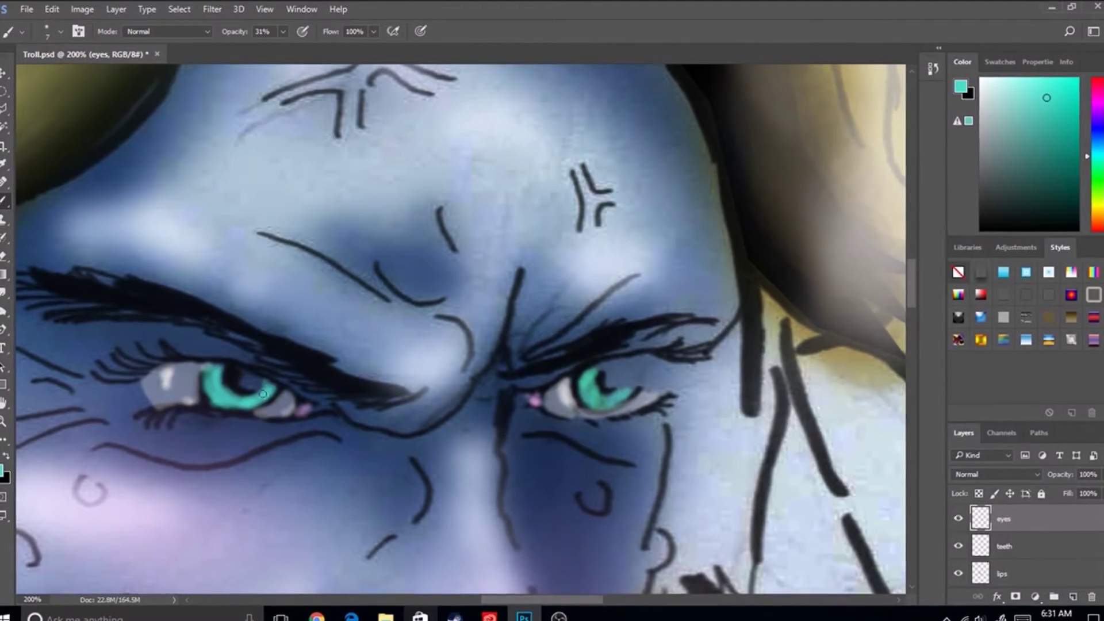
Darken the troll's left upper eyelid and add white highlights to both pupils.
click(1058, 217)
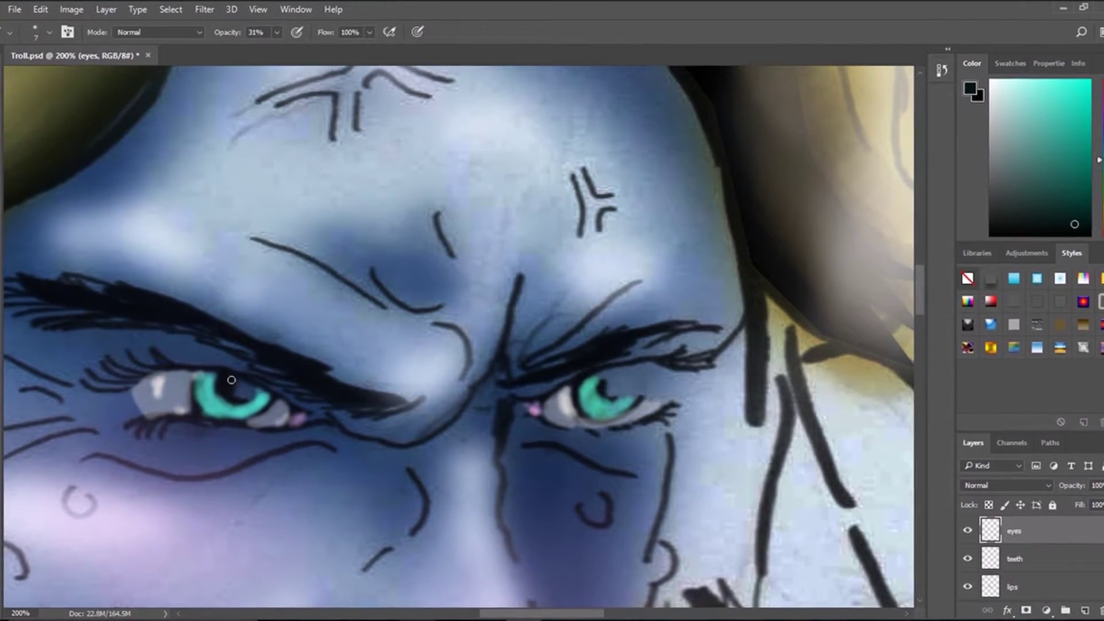
drag(138, 397, 204, 376)
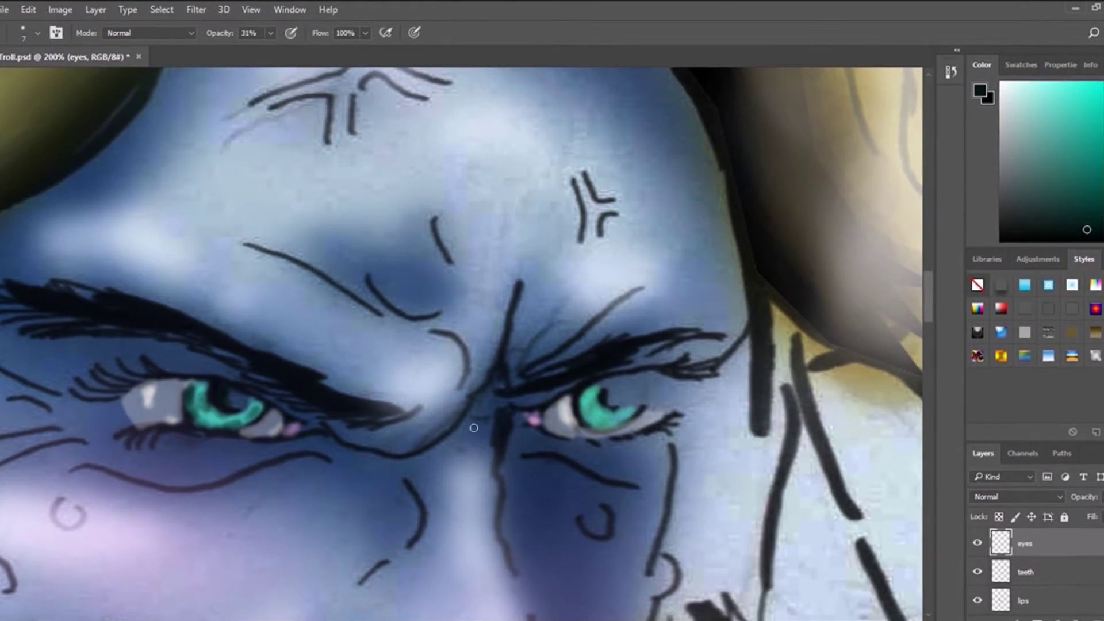
key(x)
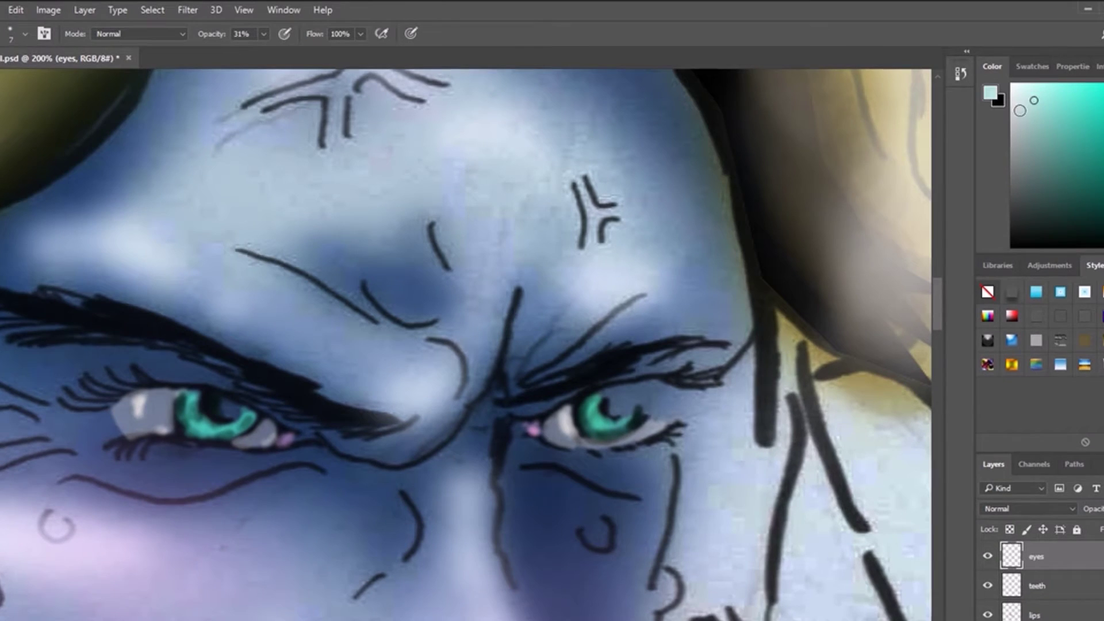
click(219, 413)
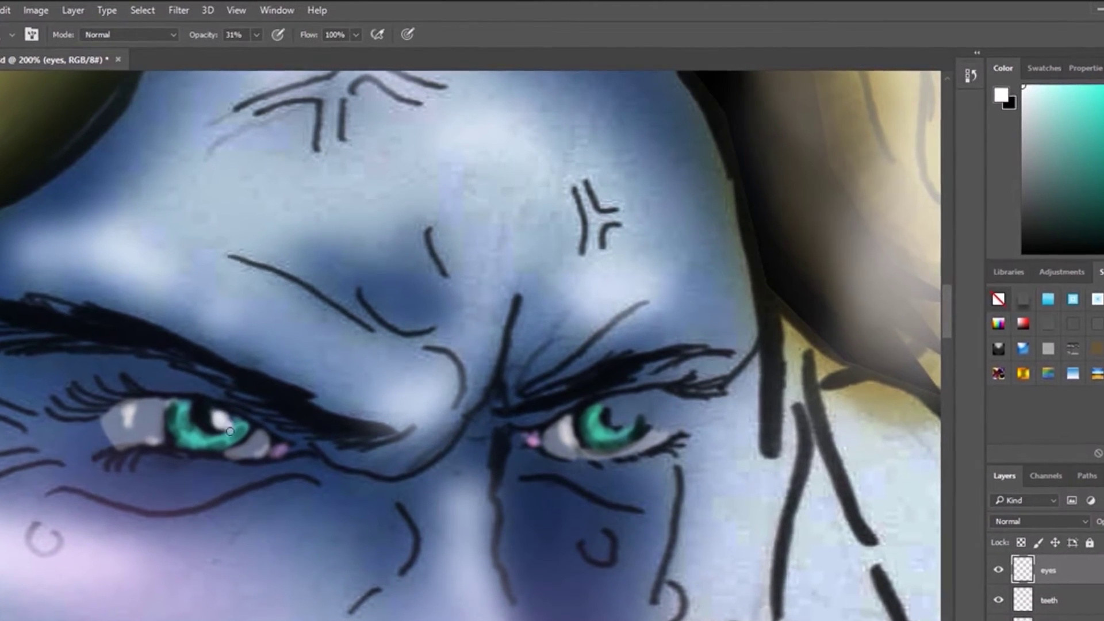
click(608, 404)
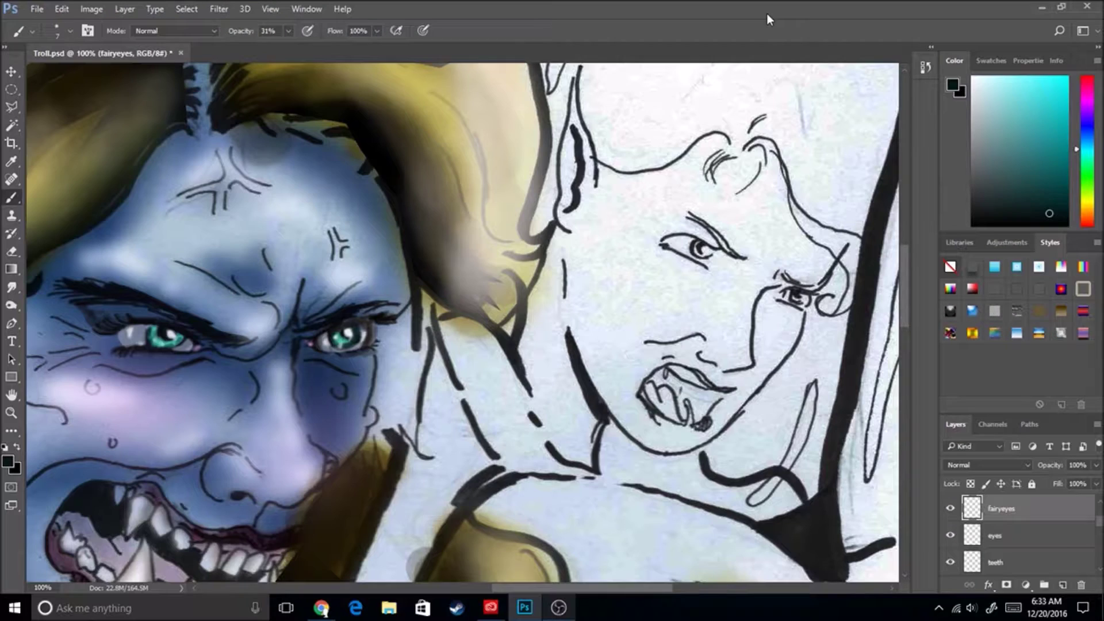
Pick teal, zoom in on the fairy's face, and paint a black upper eyelid and lashes.
click(1053, 131)
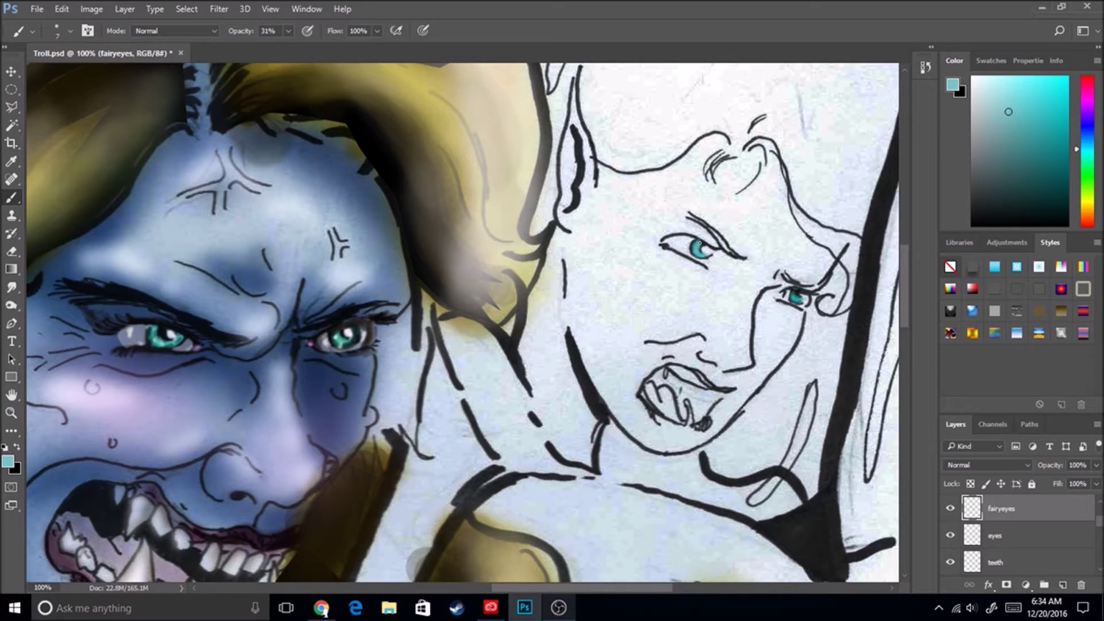
key(ctrl+plus)
scroll(543, 201, right, 5)
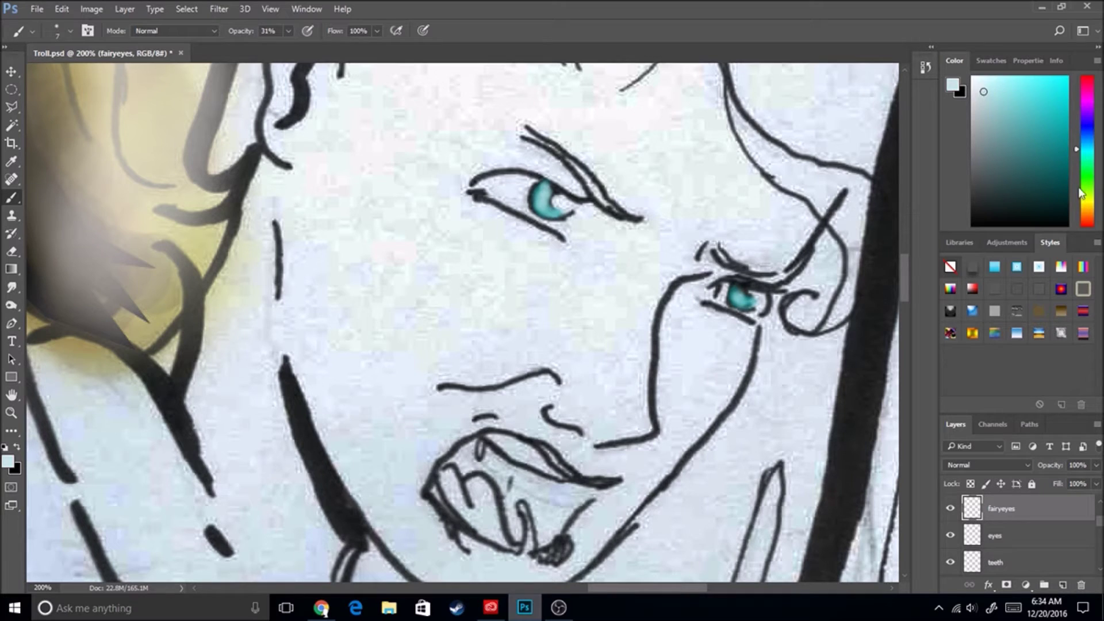
key(d)
key(x)
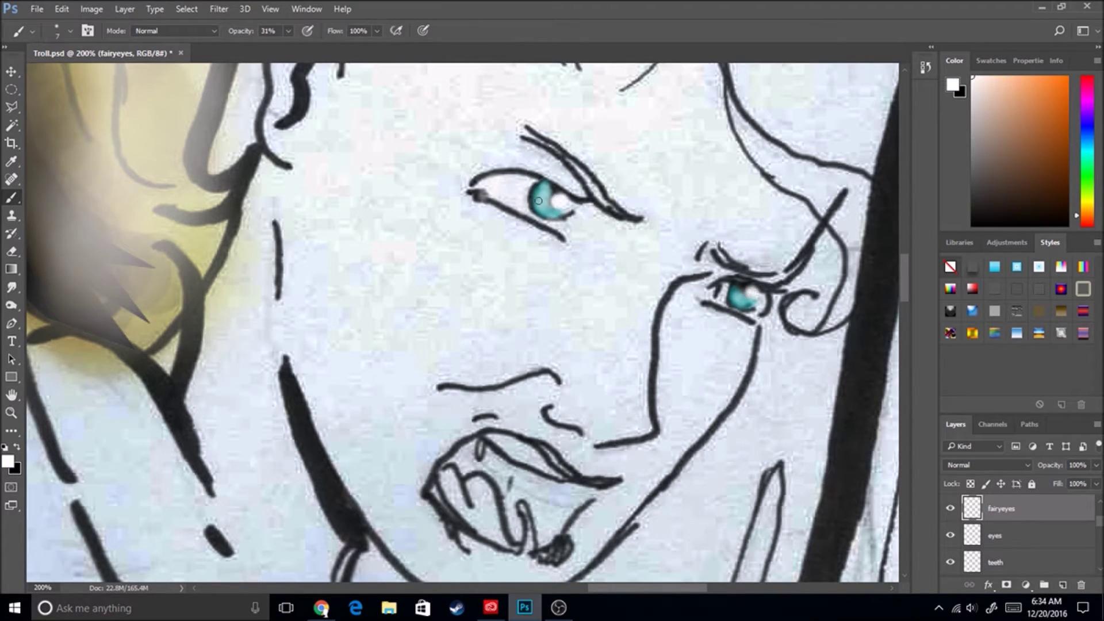
key(x)
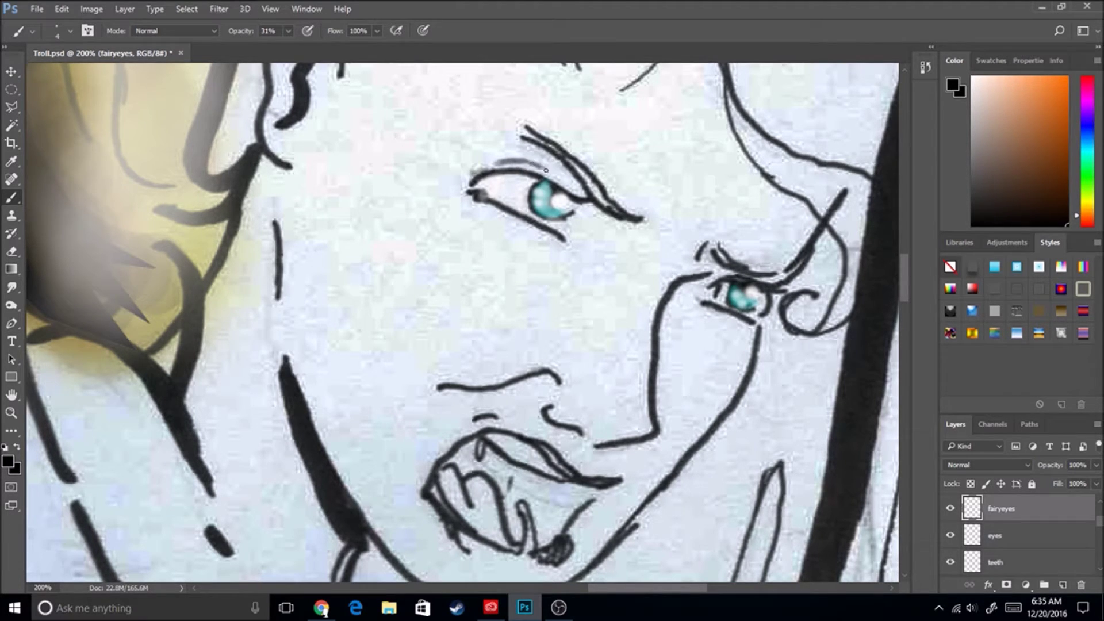
drag(580, 199, 561, 183)
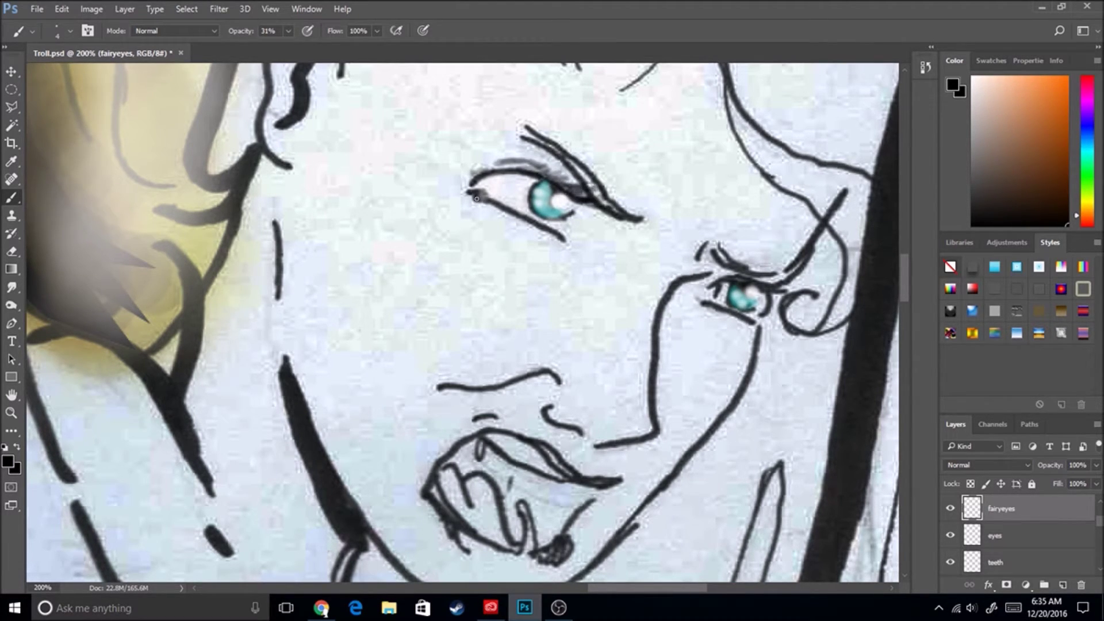
drag(476, 162, 466, 176)
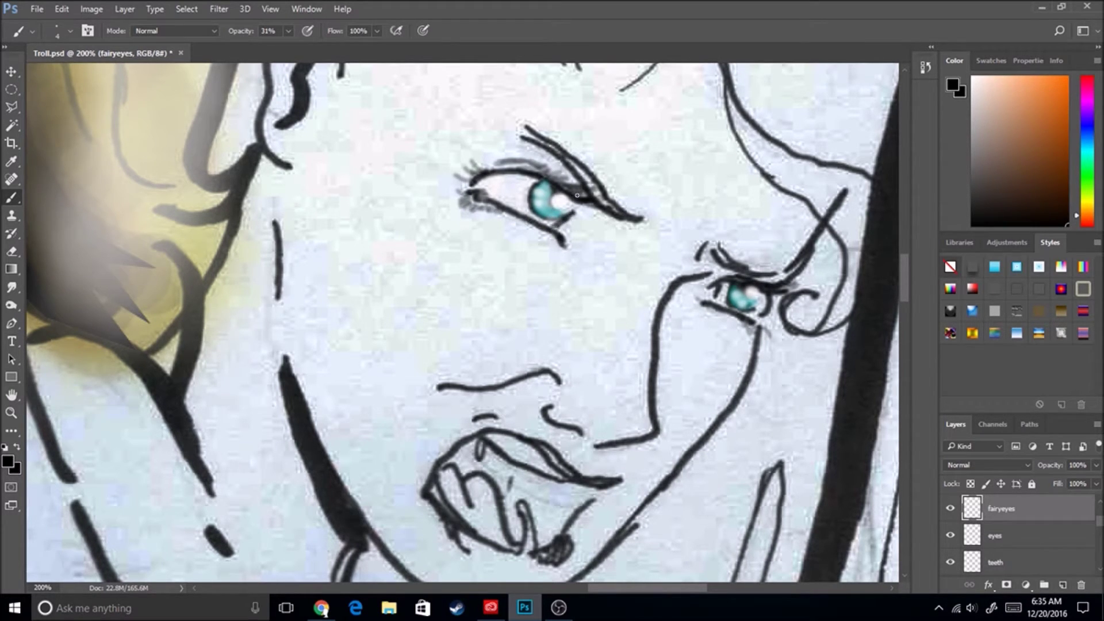
scroll(577, 196, up, 5)
scroll(514, 156, right, 5)
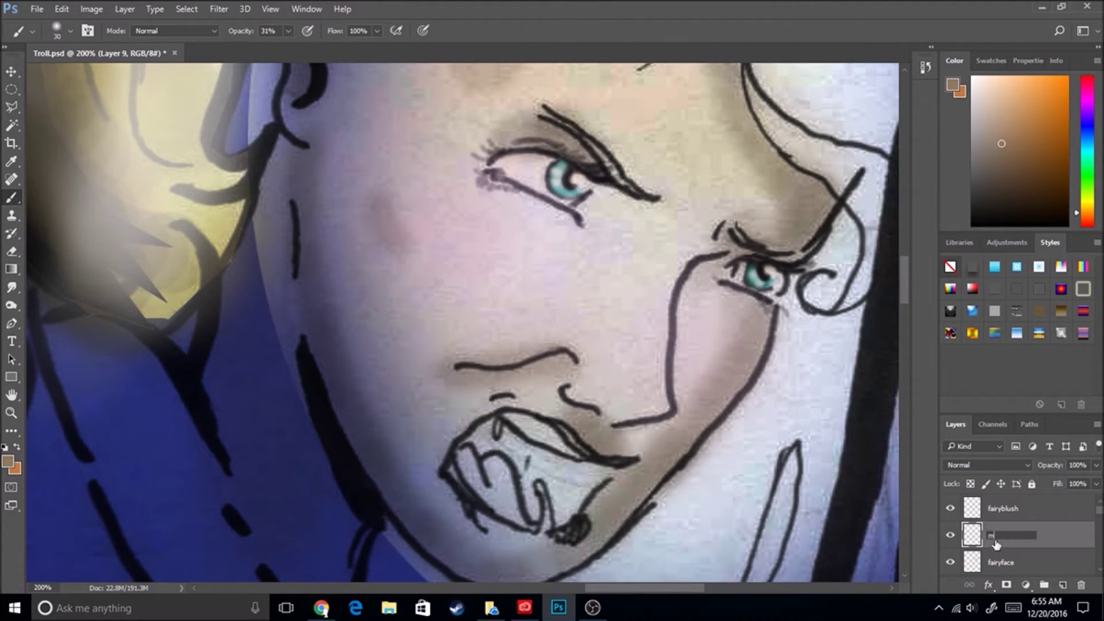
Paint the fairy's mouth dark magenta with light pink and a dark maroon lower lip edge.
click(1038, 197)
mouse_move(483, 447)
mouse_down()
mouse_move(540, 463)
mouse_move(501, 469)
mouse_move(559, 480)
mouse_move(601, 463)
mouse_move(569, 509)
mouse_up()
alt+click(490, 487)
drag(490, 488, 521, 457)
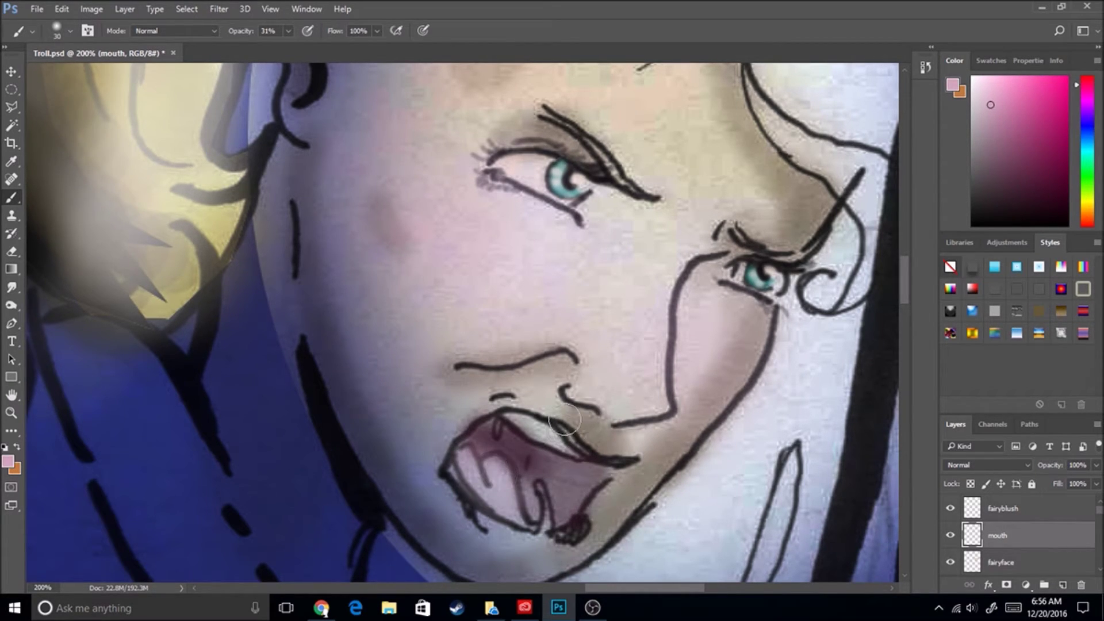
alt+click(868, 133)
mouse_move(472, 511)
mouse_down()
mouse_move(512, 536)
mouse_move(575, 532)
mouse_up()
drag(507, 529, 567, 549)
alt+click(544, 541)
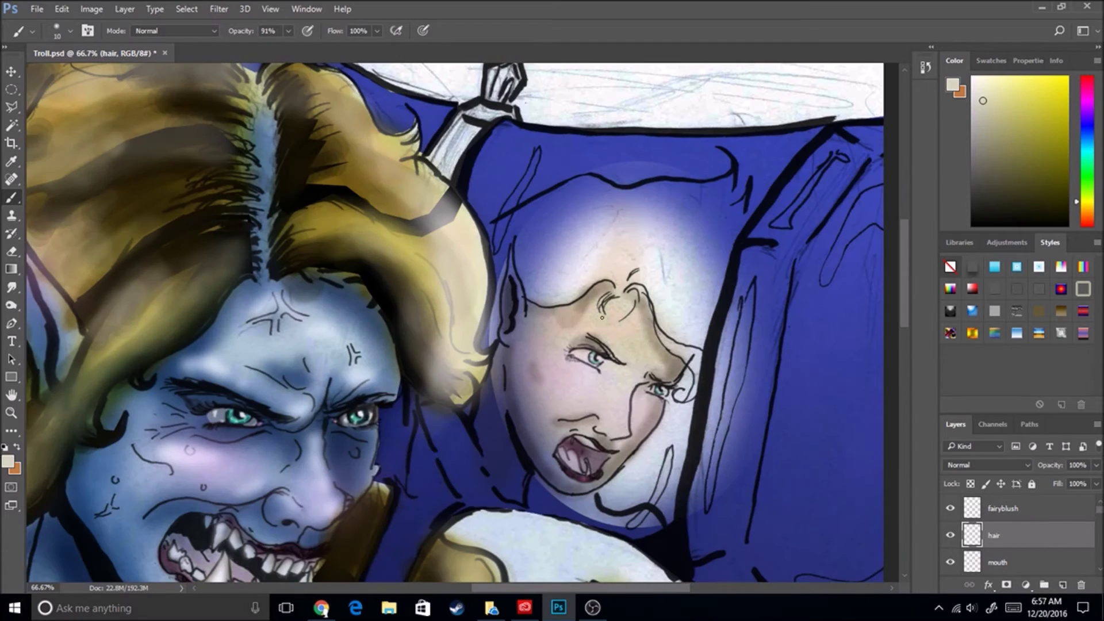
Paint cream hair over the fairy's head and face sides on the Multiply hair layer.
mouse_move(627, 256)
mouse_down()
mouse_move(598, 279)
mouse_move(512, 259)
mouse_move(572, 216)
mouse_up()
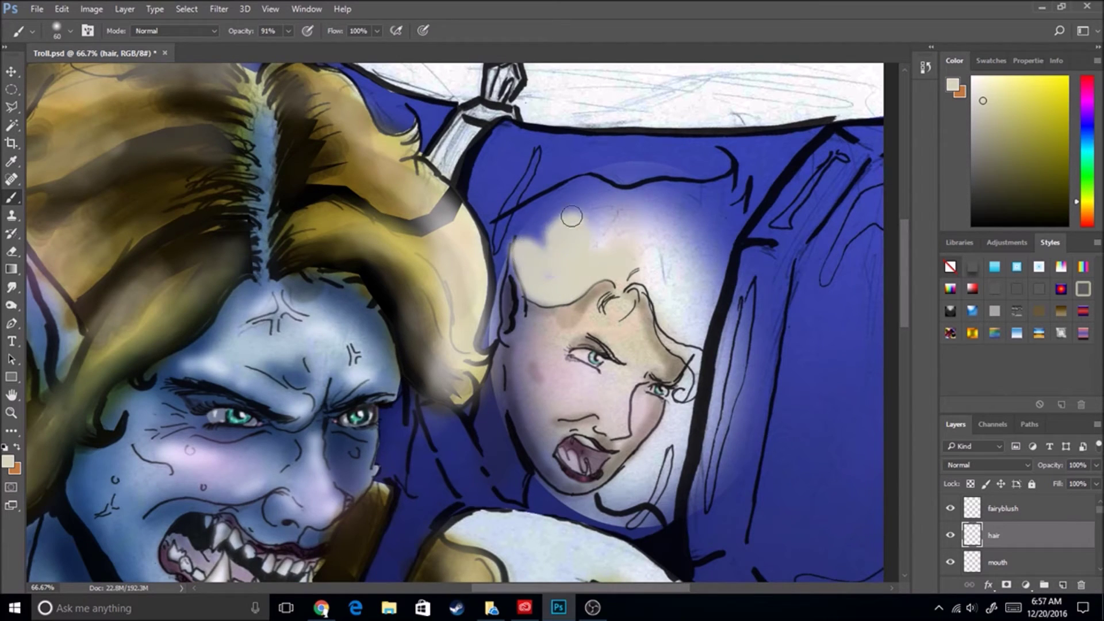
click(1012, 464)
click(978, 230)
mouse_move(667, 265)
mouse_down()
mouse_move(593, 184)
mouse_move(702, 201)
mouse_move(632, 218)
mouse_move(690, 357)
mouse_move(598, 494)
mouse_move(661, 518)
mouse_up()
drag(713, 247, 656, 339)
drag(661, 218, 715, 271)
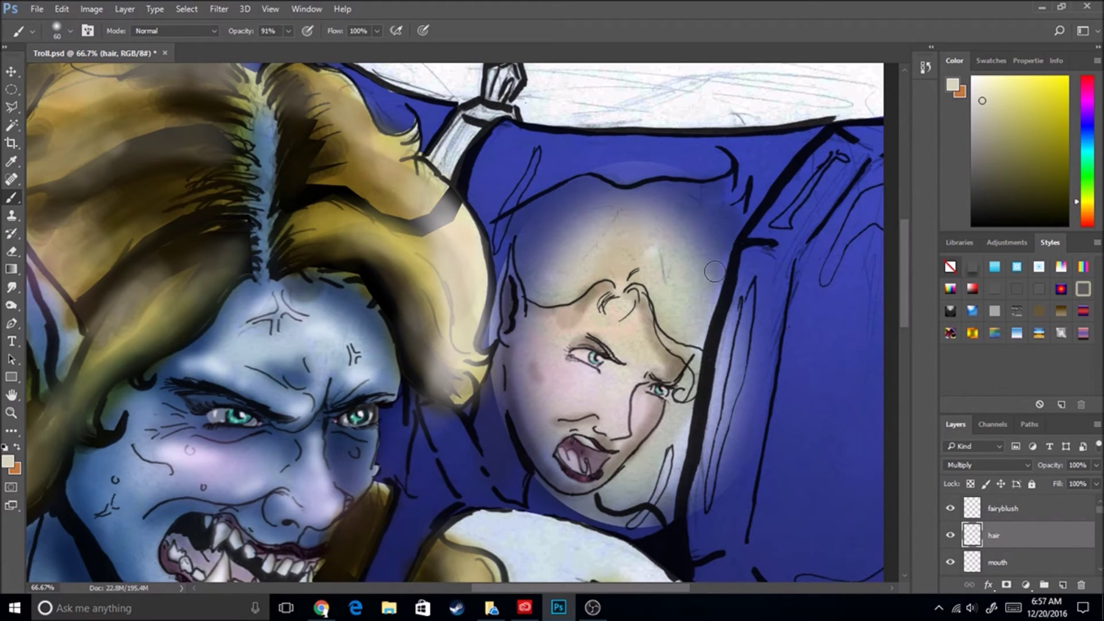
Shade the forehead and chin in tan and add white highlights across the hair.
alt+click(541, 289)
mouse_move(529, 287)
mouse_down()
mouse_move(667, 319)
mouse_move(697, 283)
mouse_move(665, 192)
mouse_move(598, 190)
mouse_move(619, 249)
mouse_move(506, 245)
mouse_up()
drag(678, 356, 627, 477)
click(973, 77)
mouse_move(506, 227)
mouse_down()
mouse_move(581, 183)
mouse_move(722, 207)
mouse_up()
drag(627, 285, 580, 189)
drag(667, 299, 692, 309)
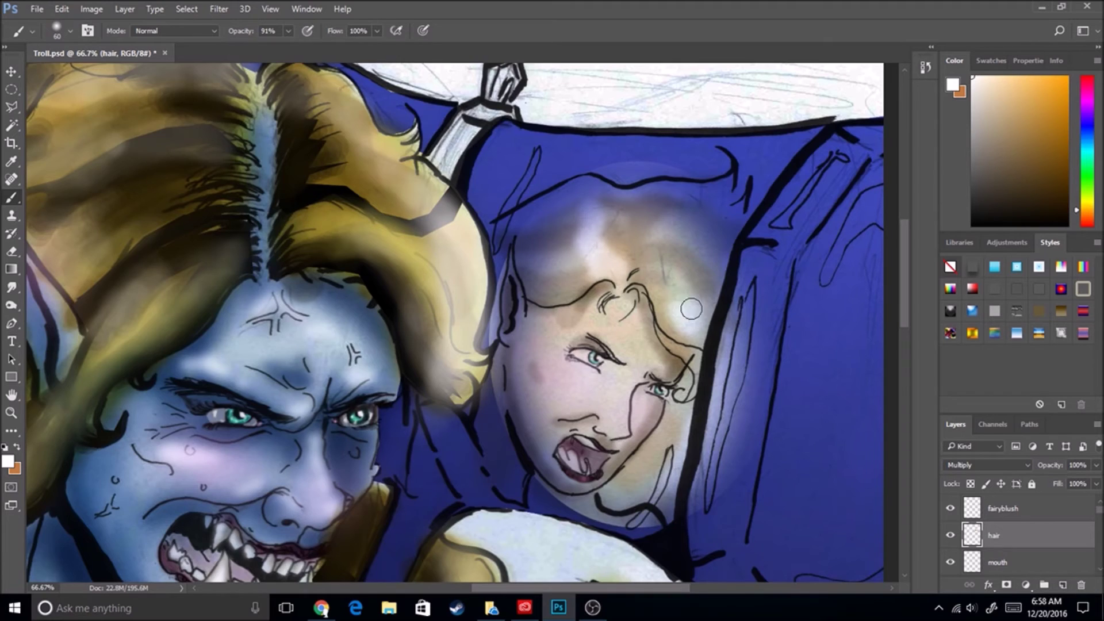
Zoom out to the whole image, then zoom to 50% on the top area.
key(ctrl+minus)
key(ctrl+minus)
key(ctrl+minus)
scroll(474, 393, down, 2)
scroll(474, 392, up, 1)
scroll(474, 393, up, 1)
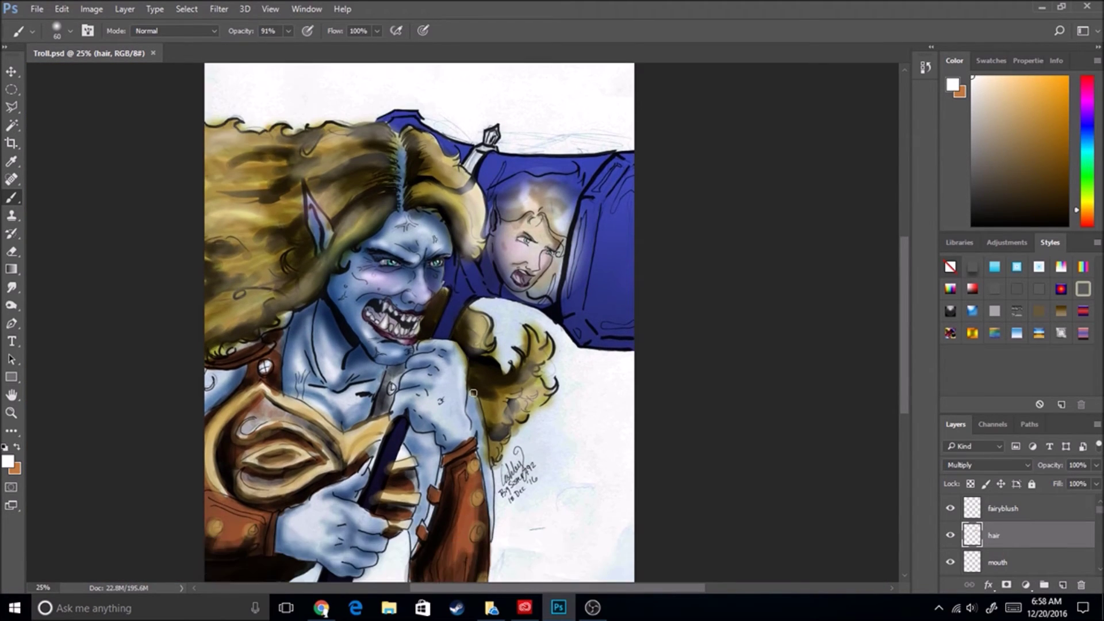
key(ctrl+plus)
key(ctrl+plus)
scroll(743, 368, up, 2)
scroll(744, 369, up, 1)
scroll(743, 368, up, 1)
scroll(757, 488, down, 1)
Add a new empty layer named hammerhighlights.
click(1060, 583)
double_click(1004, 514)
text(s)
key(Return)
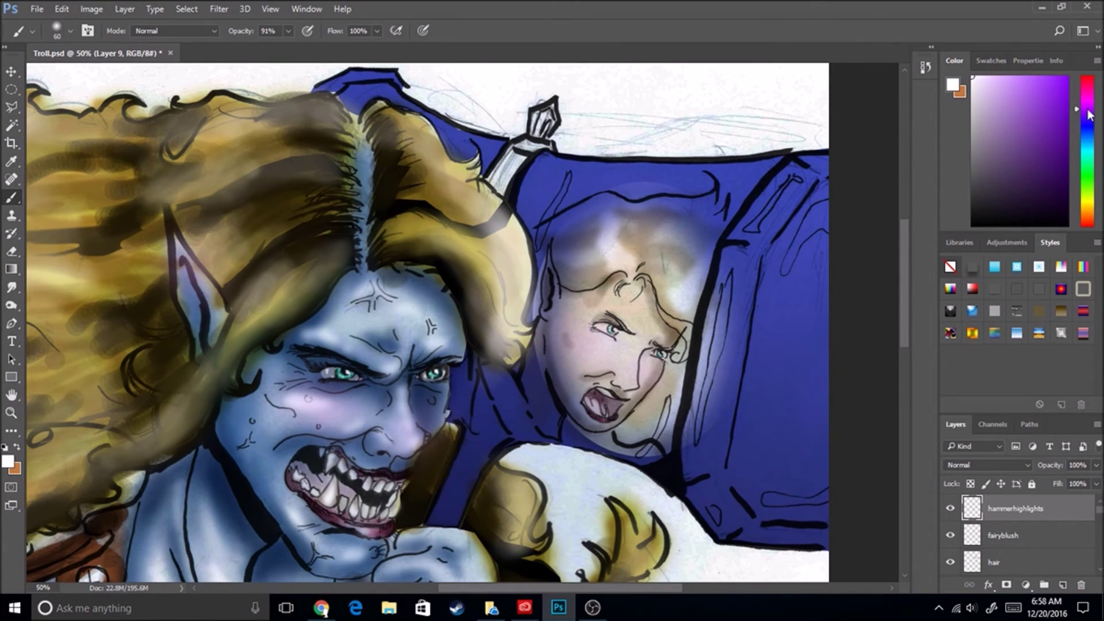
Pick a light lavender, set the layer to Screen, and lower brush opacity to 22%.
click(989, 85)
click(986, 465)
click(977, 280)
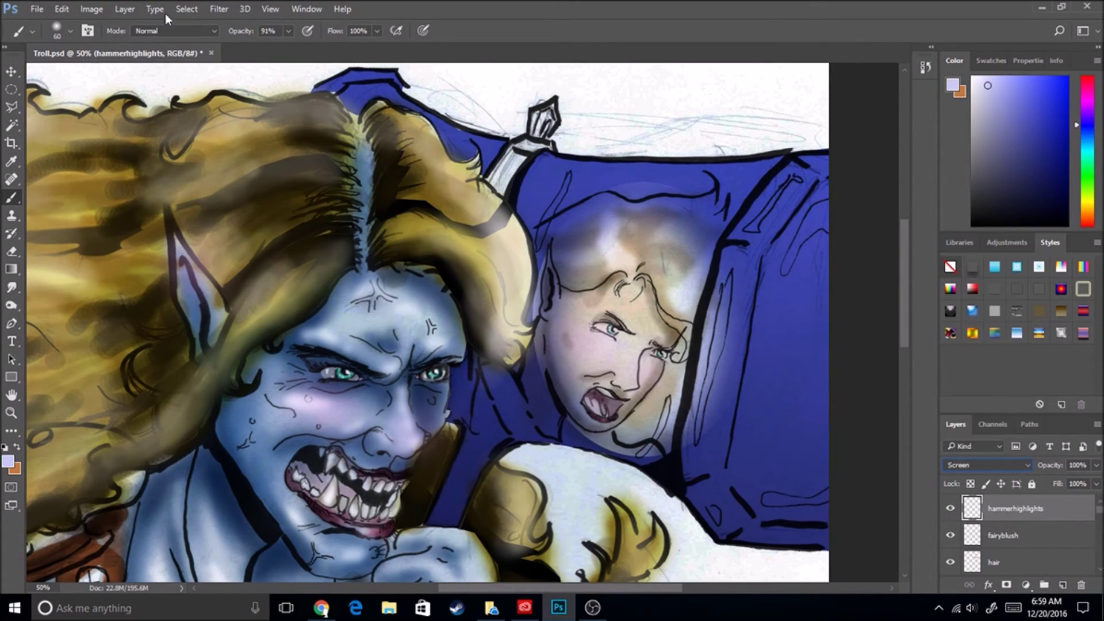
key(2)
key(2)
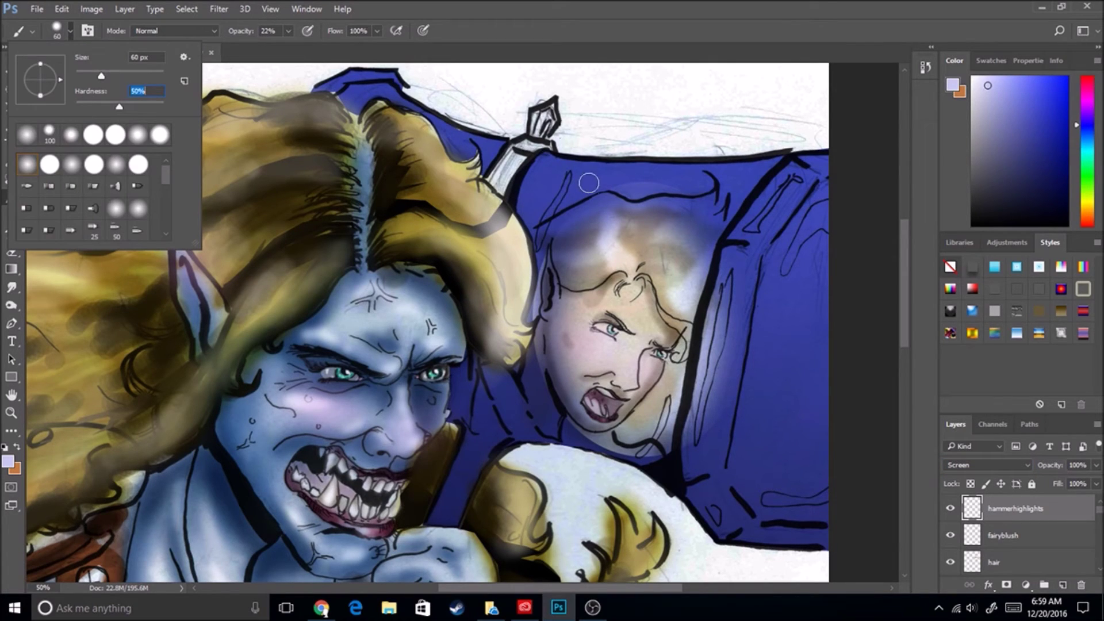
key(Return)
Paint lavender highlights along the hammer's top, left, right and bottom edges.
mouse_move(796, 173)
mouse_down()
mouse_move(753, 236)
mouse_move(712, 391)
mouse_up()
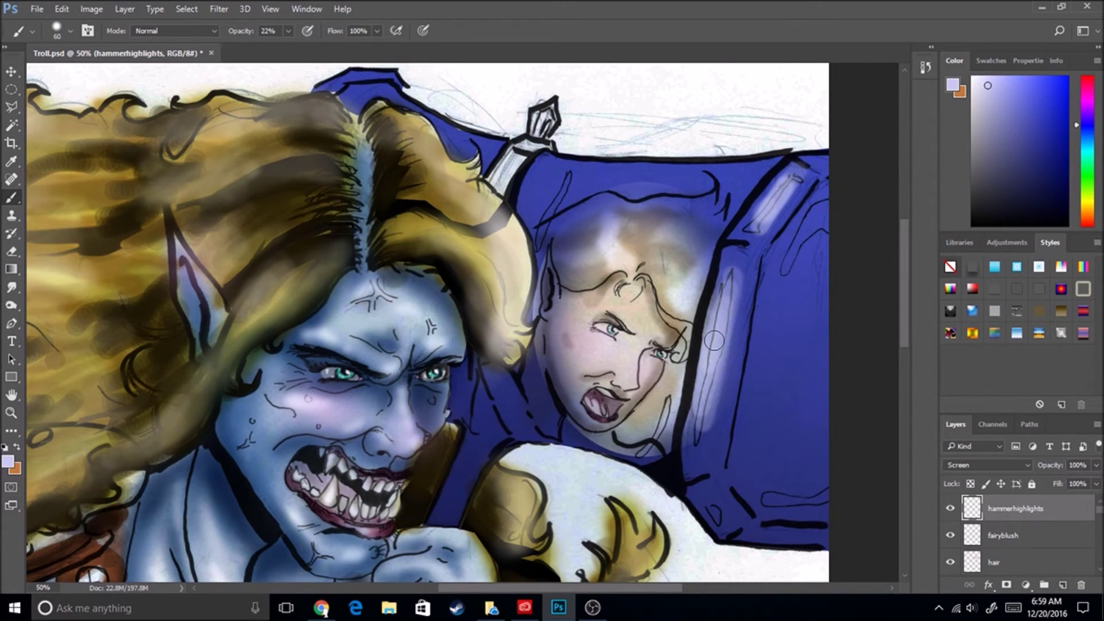
drag(569, 175, 532, 261)
drag(727, 496, 705, 532)
drag(823, 495, 771, 502)
drag(319, 86, 500, 164)
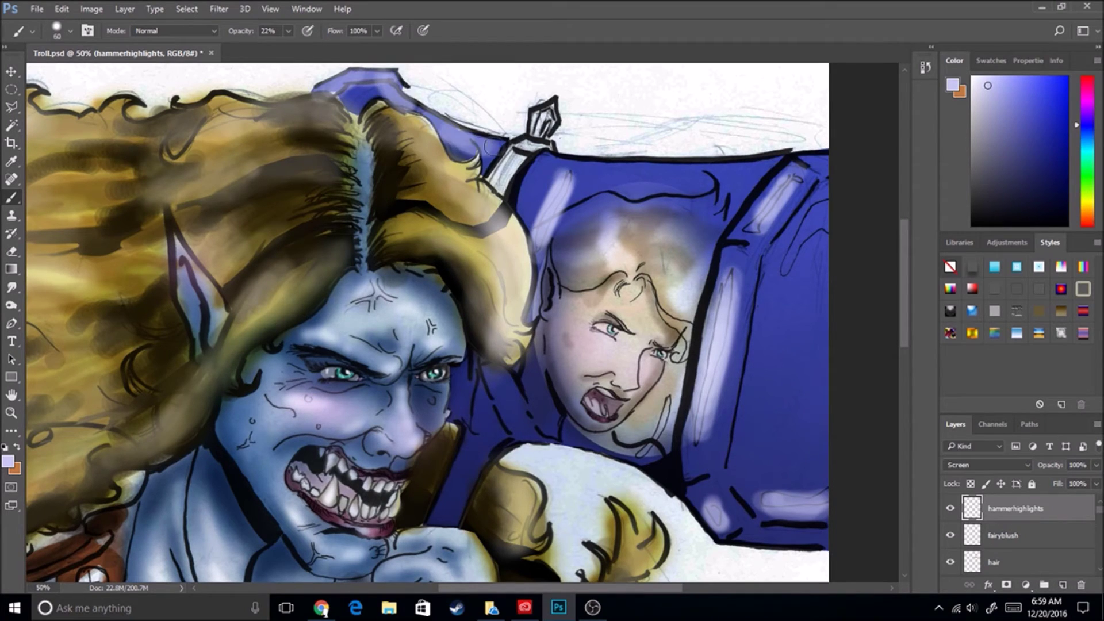
mouse_move(531, 172)
mouse_down()
mouse_move(782, 156)
mouse_move(716, 236)
mouse_up()
click(98, 10)
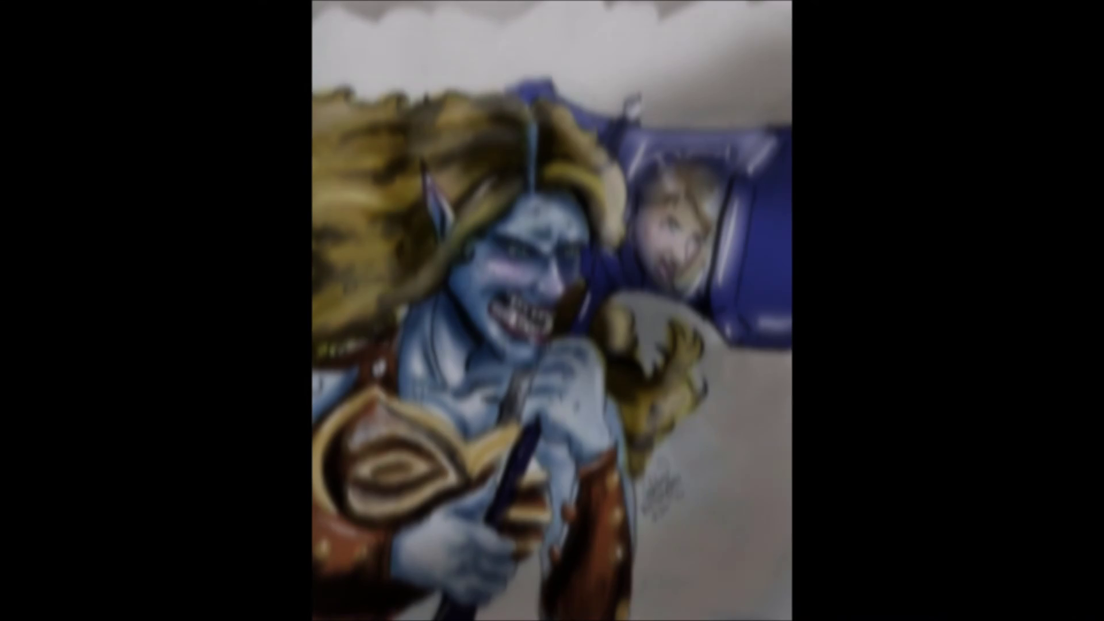